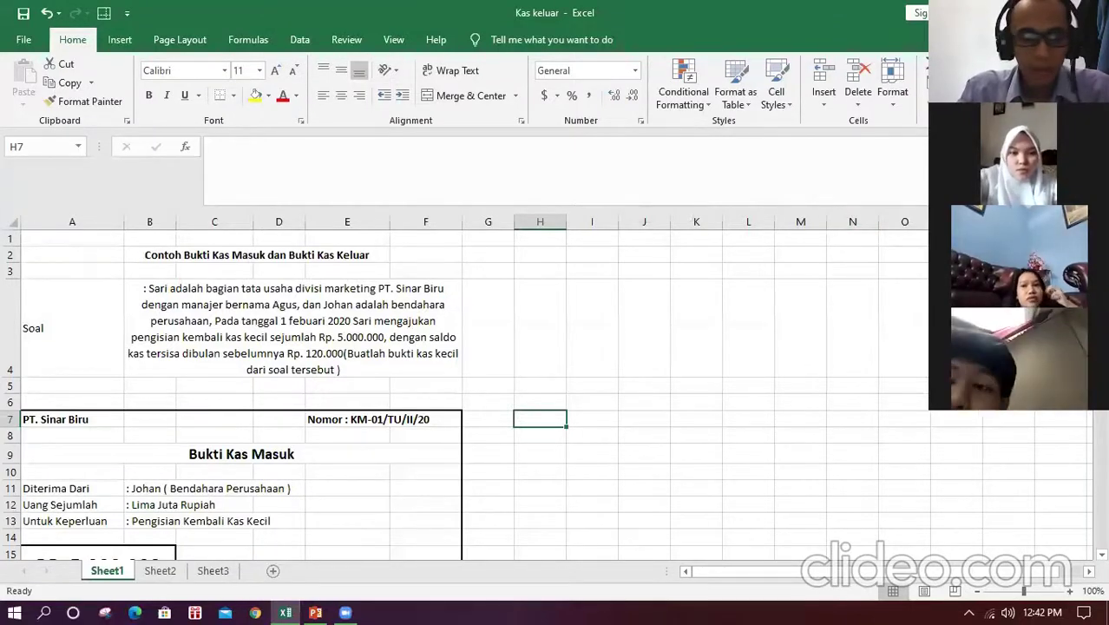
# Look over the cash-in and cash-out voucher examples on Sheet1, returning to the first question text in B4.
pyautogui.scroll(-2, 555, 391)
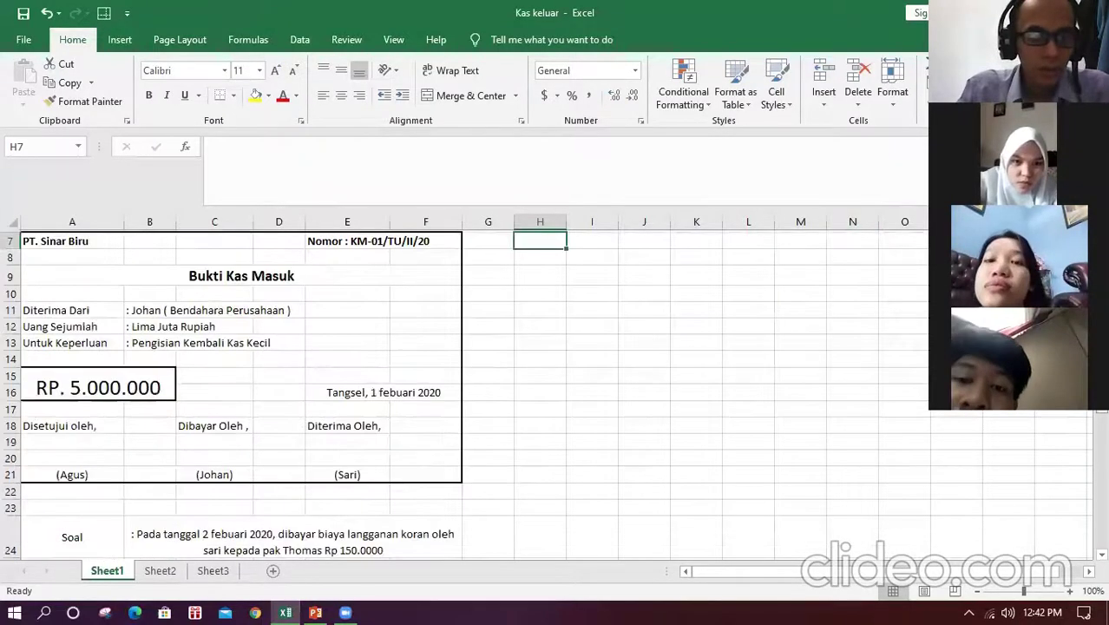
pyautogui.scroll(-5, 556, 391)
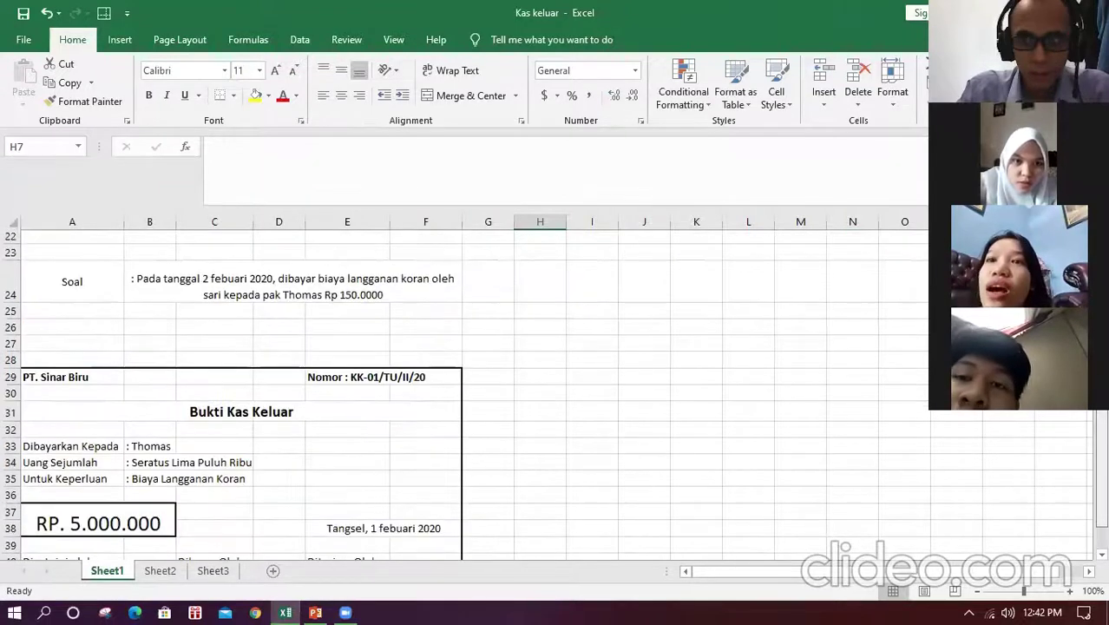
pyautogui.scroll(7, 332, 343)
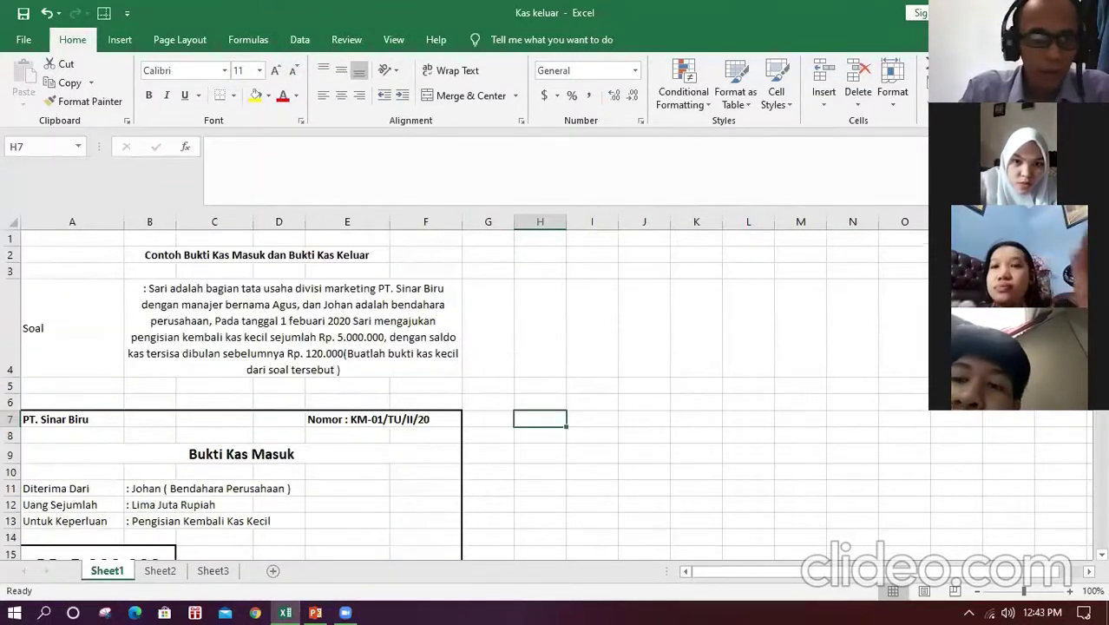
pyautogui.click(333, 343)
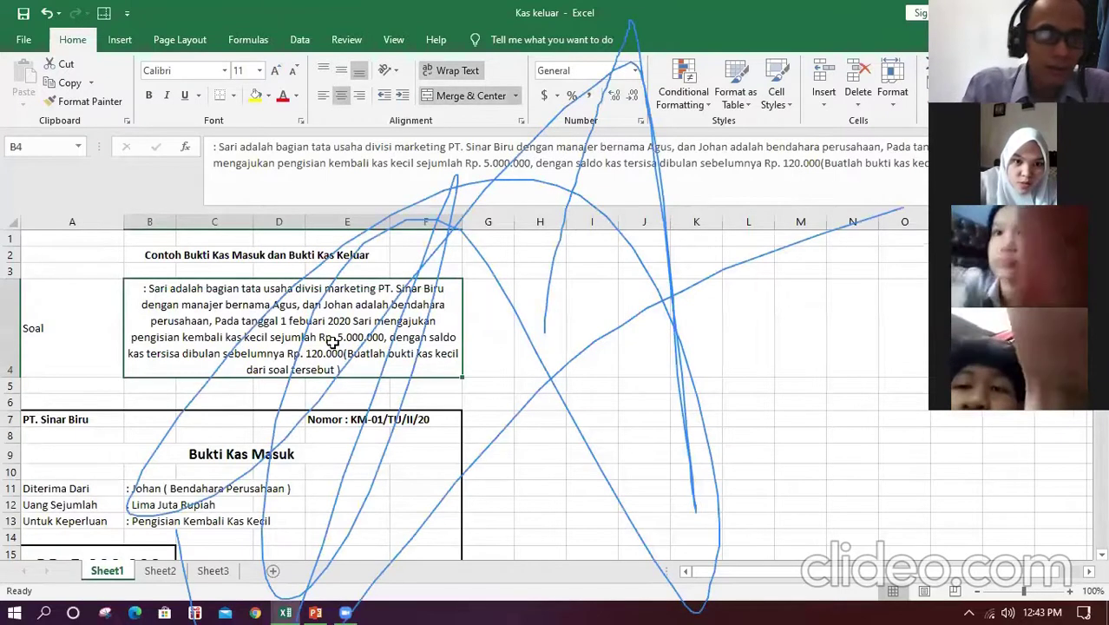
pyautogui.press('Down')
pyautogui.press('Down')
pyautogui.press('Down')
pyautogui.press('Down')
pyautogui.press('Down')
pyautogui.press('Down')
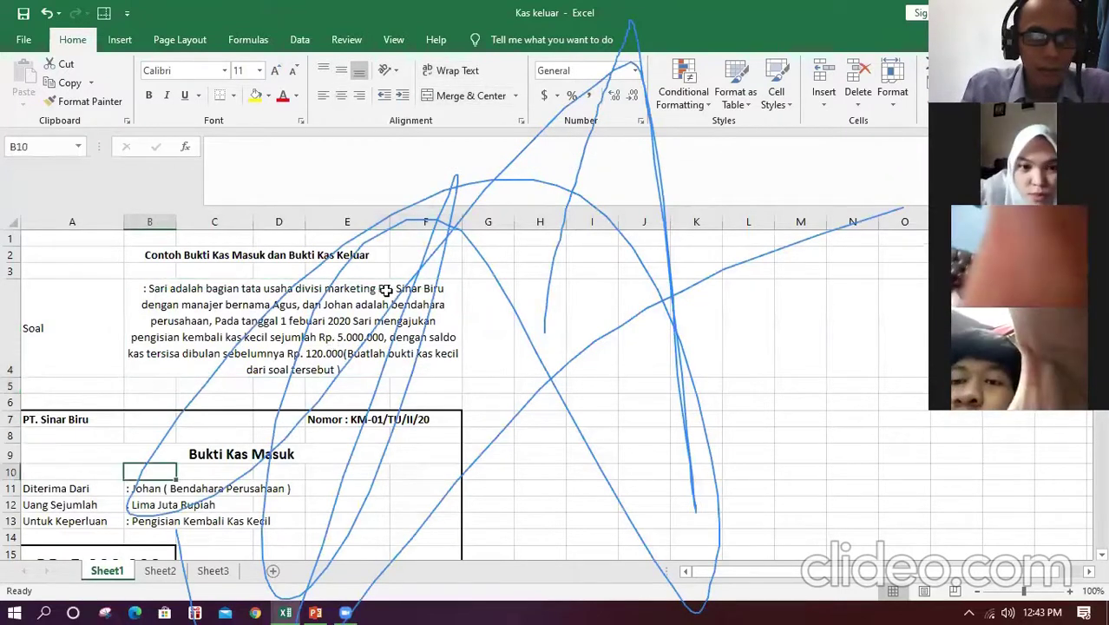
pyautogui.click(345, 612)
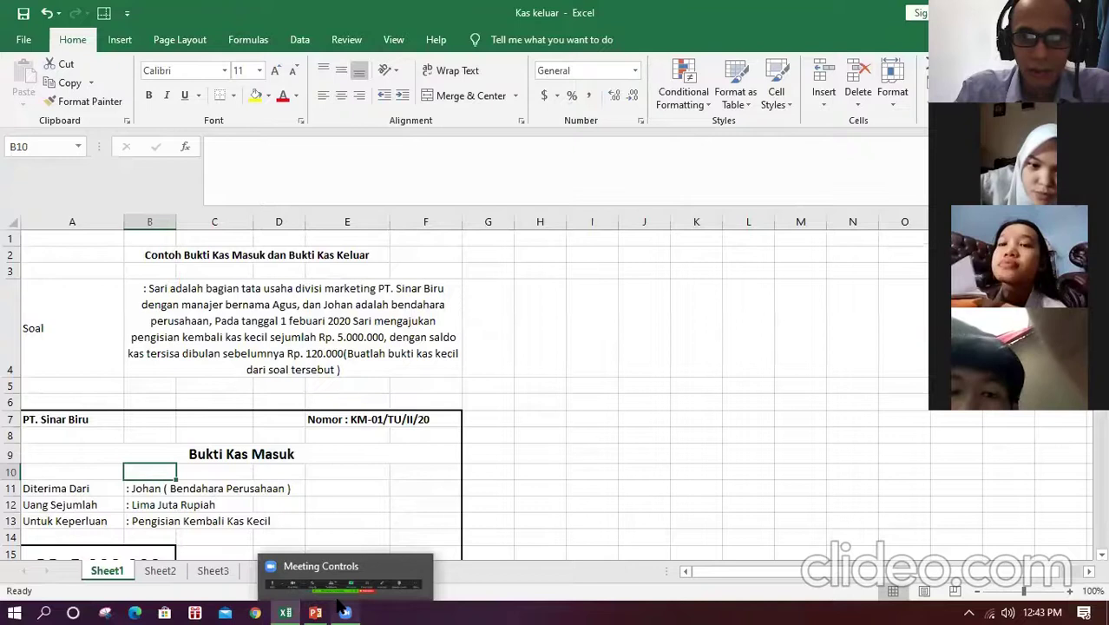
pyautogui.click(345, 612)
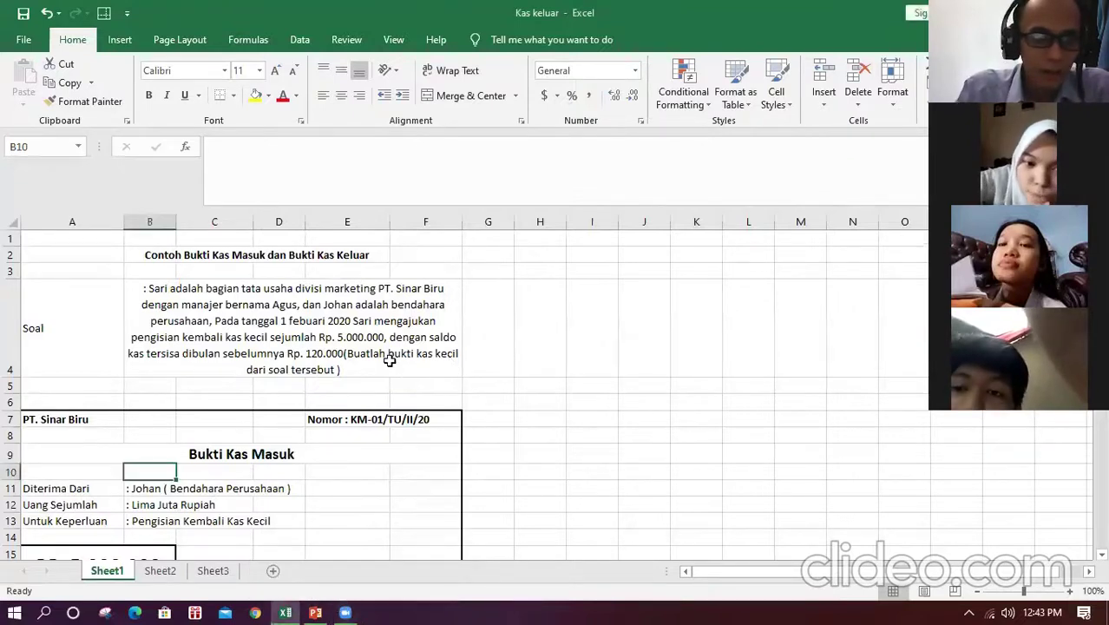
# Examine the Bukti Kas Masuk voucher below the first question, returning to the question text in B4.
pyautogui.press('Down')
pyautogui.press('Down')
pyautogui.press('Down')
pyautogui.press('Down')
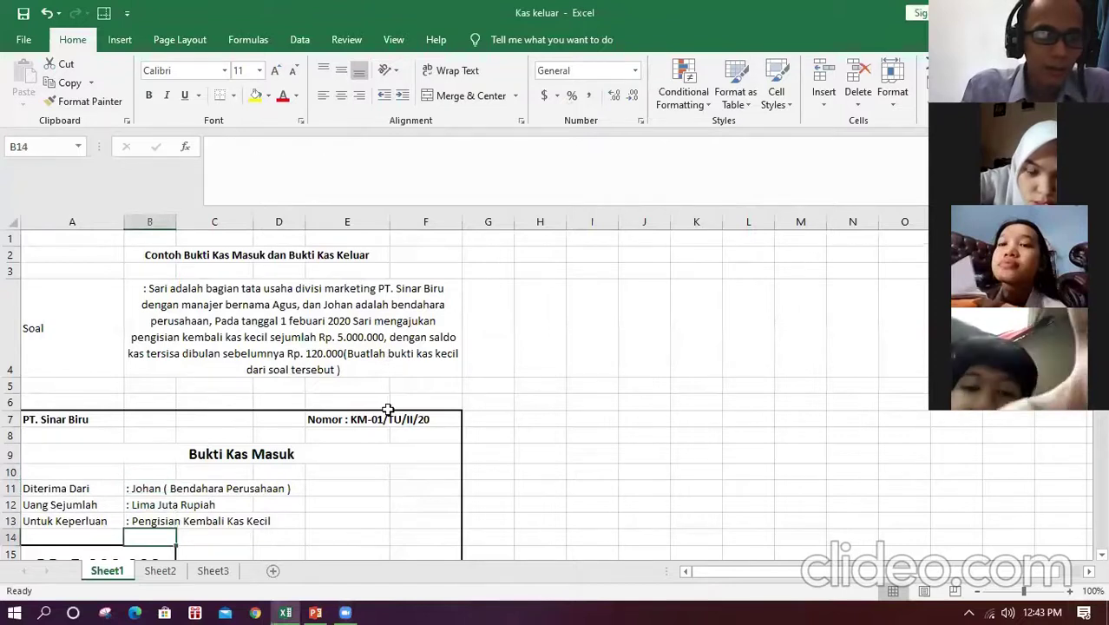
pyautogui.press('Down')
pyautogui.press('Down')
pyautogui.press('Down')
pyautogui.press('Down')
pyautogui.press('Up')
pyautogui.press('Up')
pyautogui.press('Up')
pyautogui.press('Up')
pyautogui.press('Up')
pyautogui.press('Up')
pyautogui.press('Up')
pyautogui.press('Up')
pyautogui.press('Up')
pyautogui.press('Up')
pyautogui.press('Up')
pyautogui.press('Up')
pyautogui.press('Up')
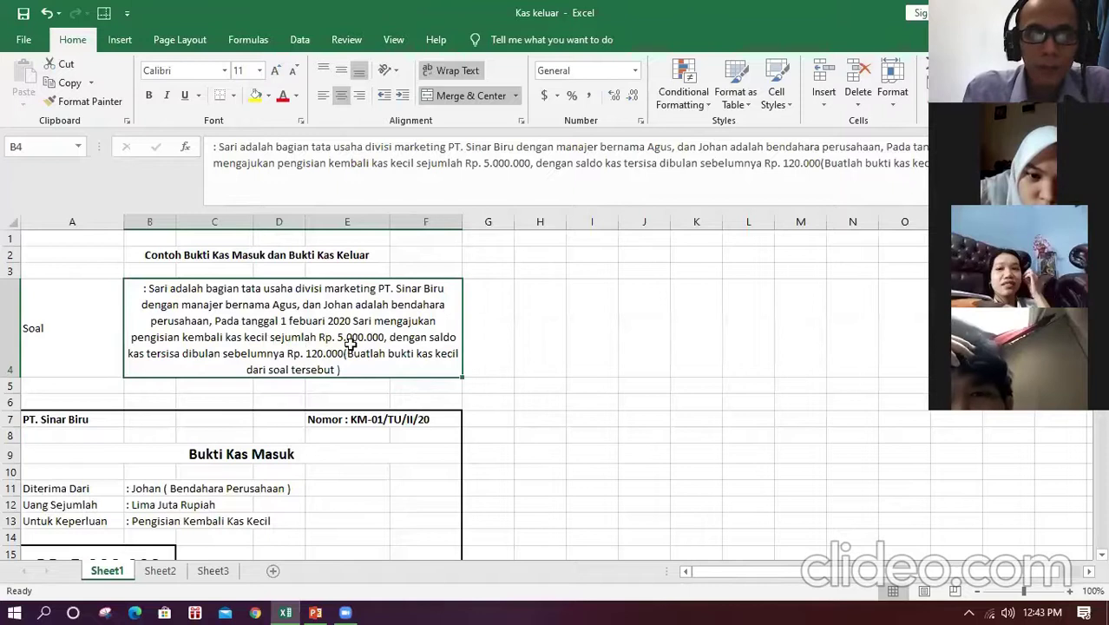
pyautogui.press('Down')
pyautogui.press('Up')
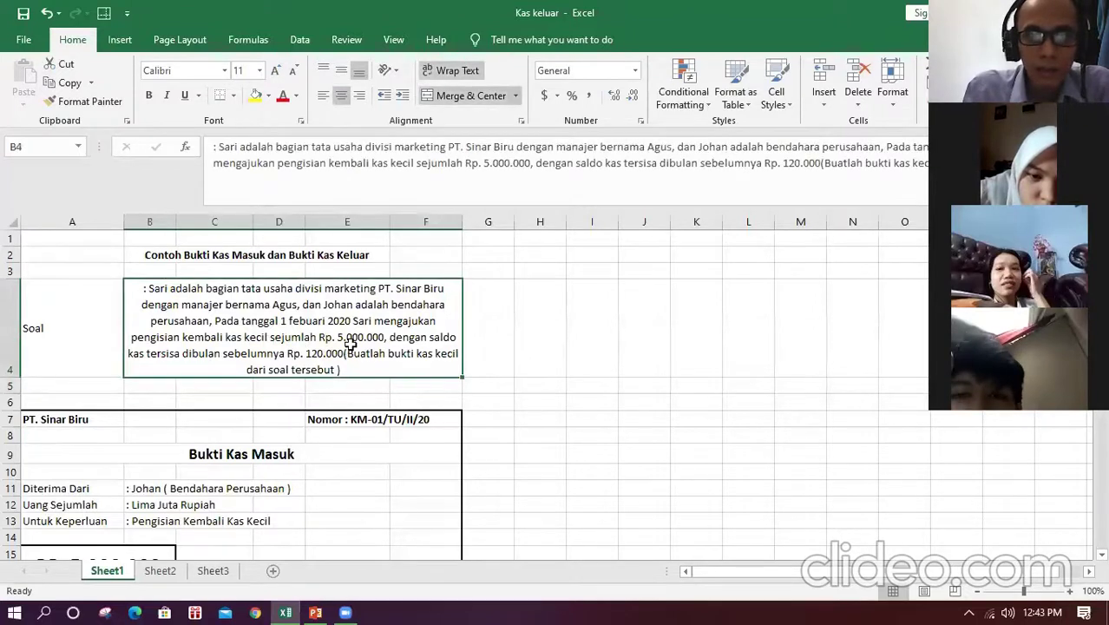
# Examine the full Bukti Kas Masuk voucher, from its heading down to the signature block.
pyautogui.press('Down')
pyautogui.press('Down')
pyautogui.press('Down')
pyautogui.press('Down')
pyautogui.press('Down')
pyautogui.press('Down')
pyautogui.press('Down')
pyautogui.press('Down')
pyautogui.press('Down')
pyautogui.press('Down')
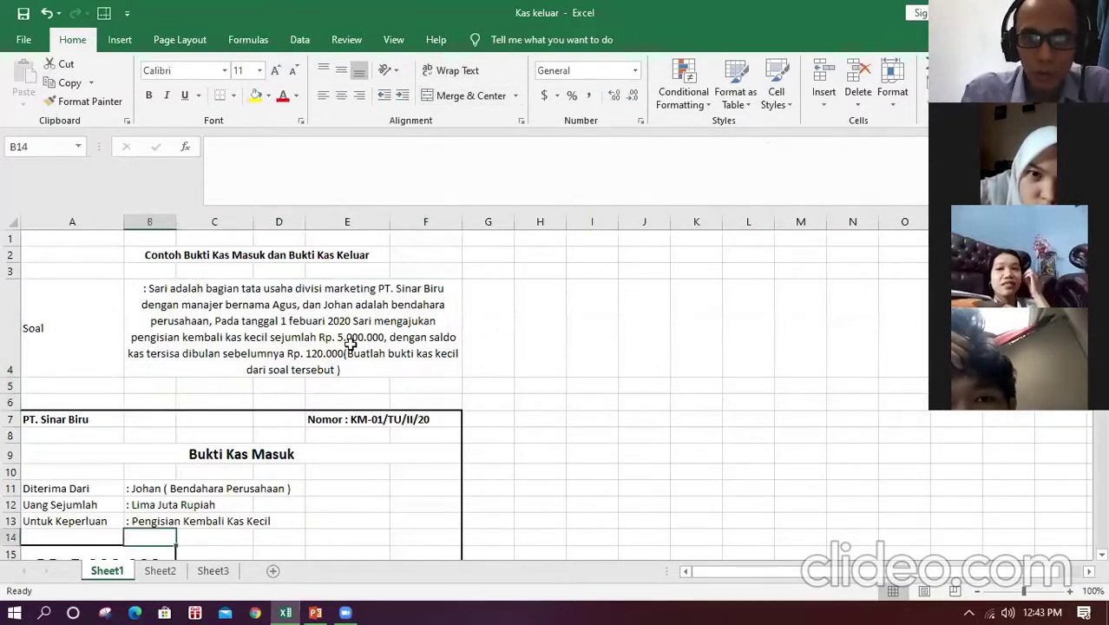
pyautogui.click(364, 385)
pyautogui.press('Down')
pyautogui.press('Down')
pyautogui.press('Down')
pyautogui.press('Down')
pyautogui.press('Down')
pyautogui.press('Down')
pyautogui.press('Down')
pyautogui.press('Down')
pyautogui.press('Down')
pyautogui.press('Down')
pyautogui.press('Down')
pyautogui.press('Down')
pyautogui.press('Down')
pyautogui.press('Down')
pyautogui.press('Down')
pyautogui.press('Down')
pyautogui.press('Down')
pyautogui.press('Down')
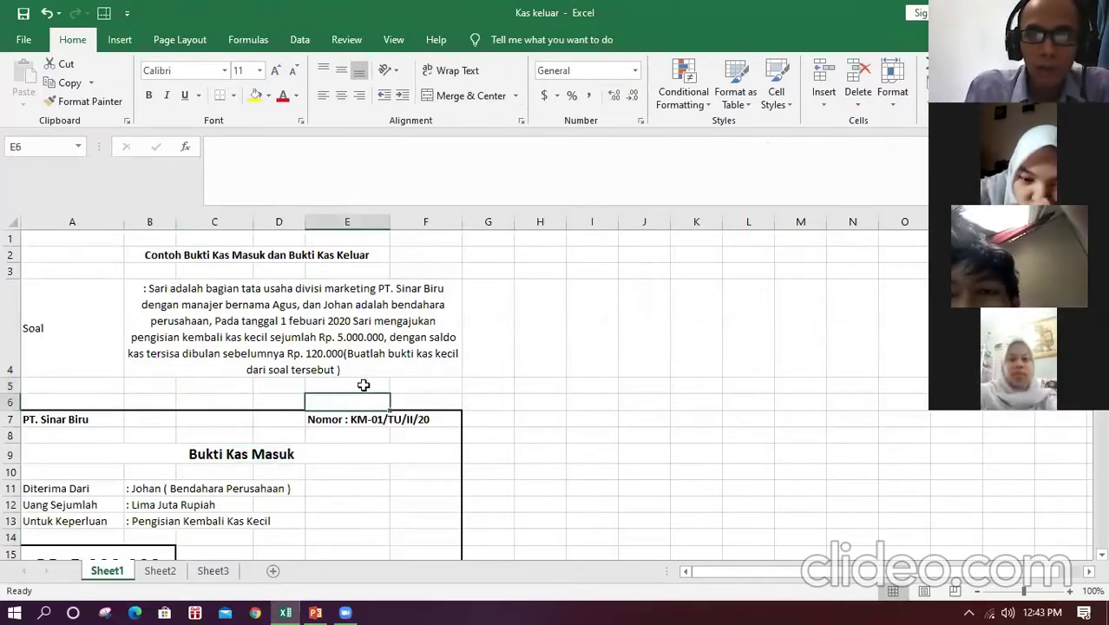
pyautogui.click(363, 384)
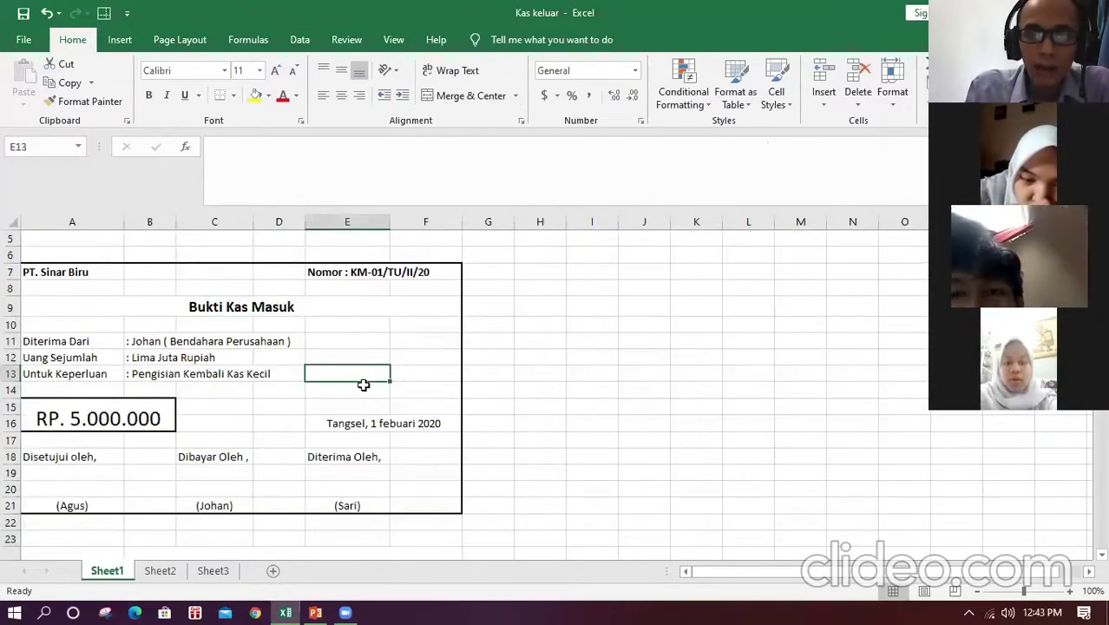
# Examine the header row of the Bukti Kas Masuk voucher, ending on the company name in A7.
pyautogui.press('Up')
pyautogui.press('Up')
pyautogui.press('Up')
pyautogui.press('Up')
pyautogui.press('Up')
pyautogui.press('Up')
pyautogui.press('Up')
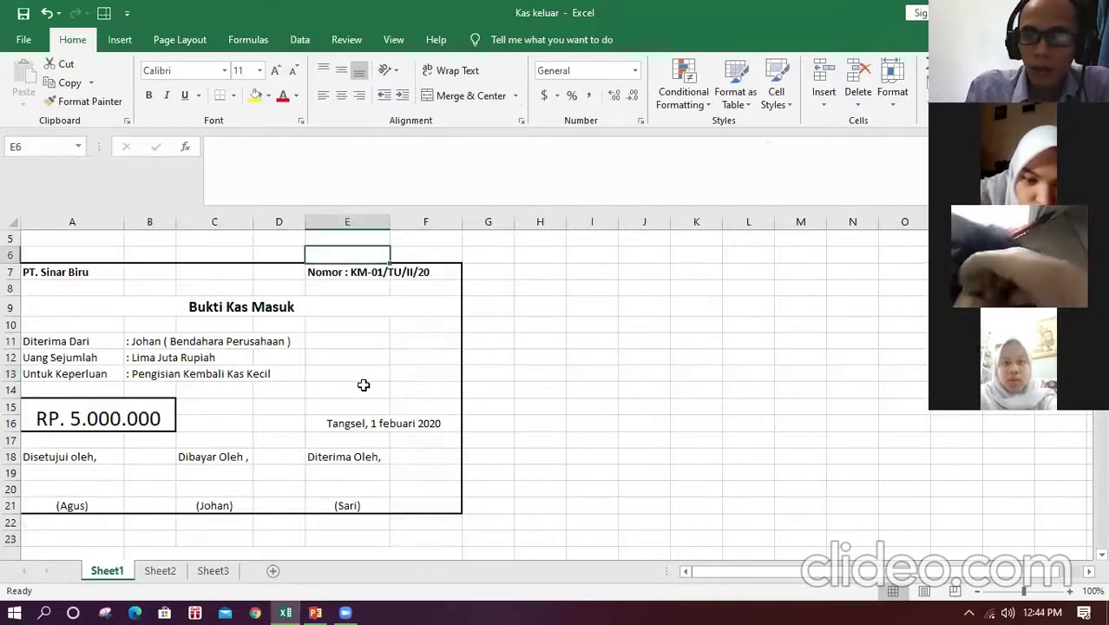
pyautogui.press('Down')
pyautogui.press('Left')
pyautogui.press('Left')
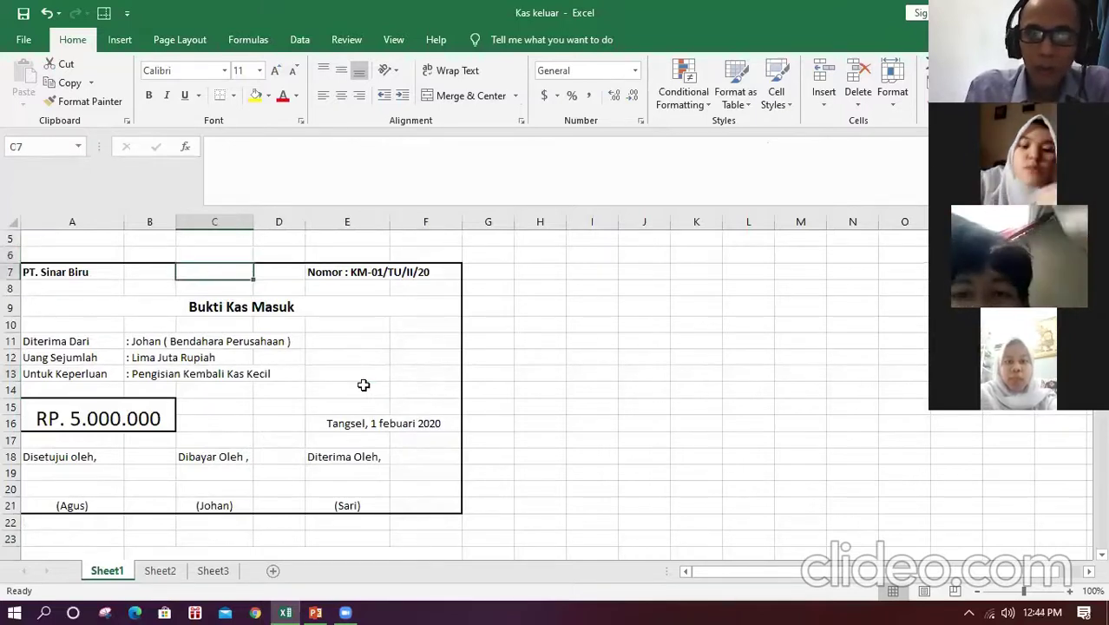
pyautogui.press('Left')
pyautogui.press('Right')
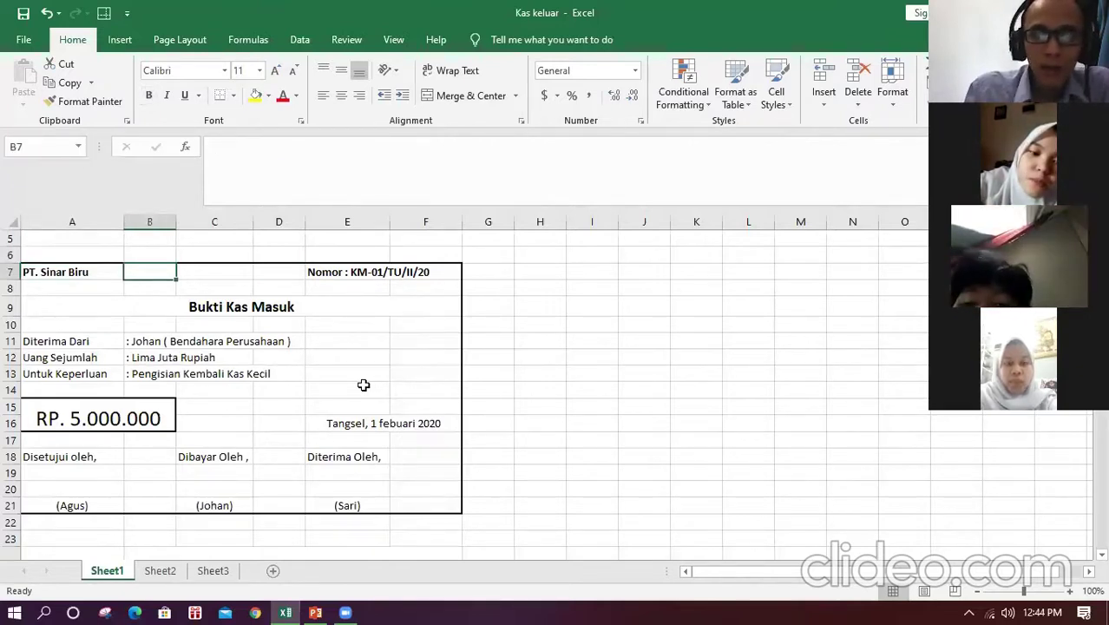
pyautogui.press('Left')
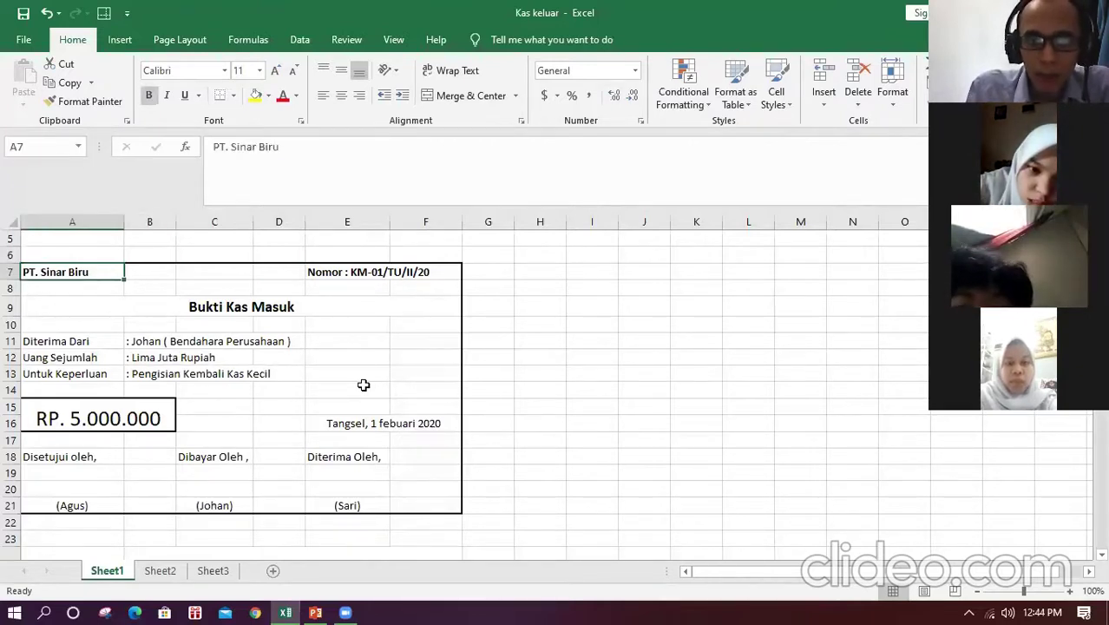
# Return to the first question and read its text in merged cell B4.
pyautogui.press('Up')
pyautogui.press('Up')
pyautogui.press('Up')
pyautogui.press('Up')
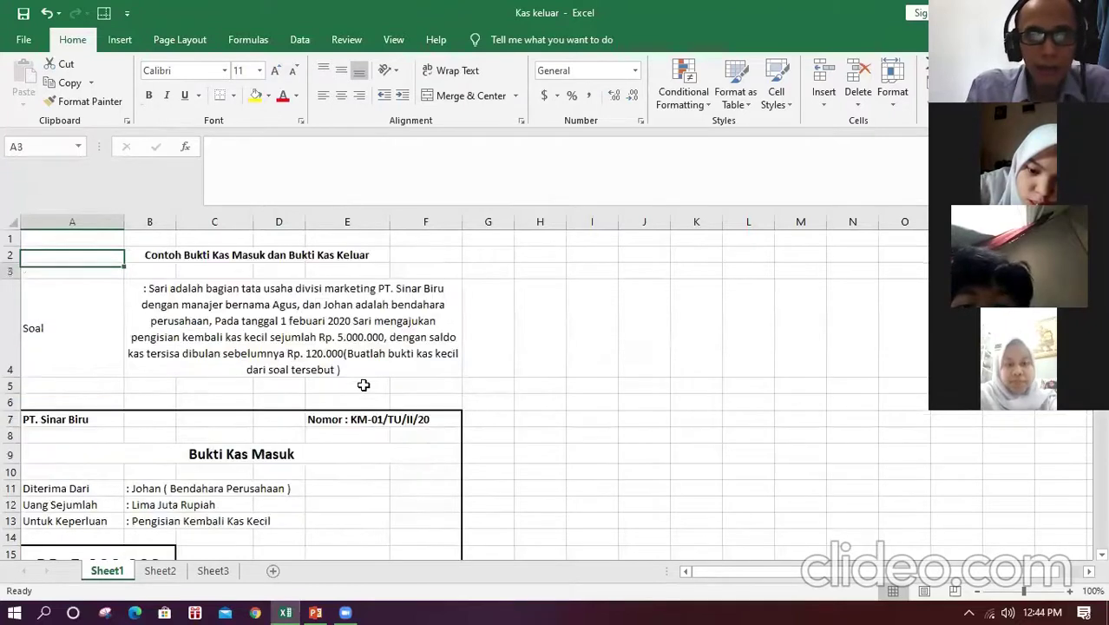
pyautogui.press('Down')
pyautogui.press('Down')
pyautogui.press('Right')
pyautogui.press('Right')
pyautogui.press('Right')
pyautogui.press('Right')
pyautogui.press('Right')
pyautogui.press('Right')
pyautogui.press('Right')
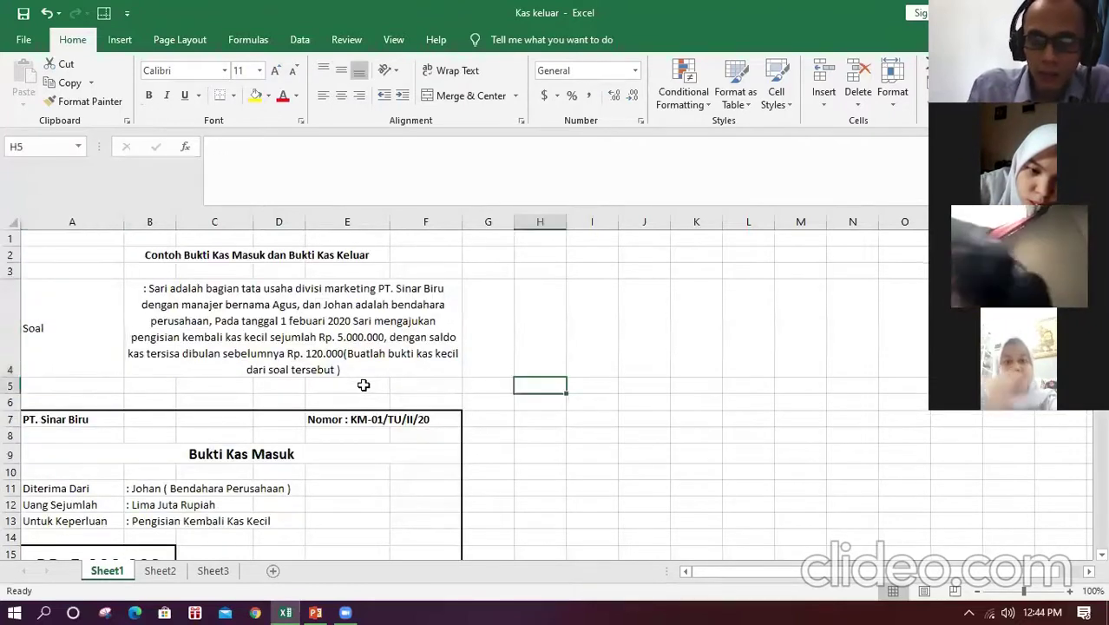
pyautogui.press('Up')
pyautogui.press('Left')
pyautogui.press('Left')
pyautogui.press('Up')
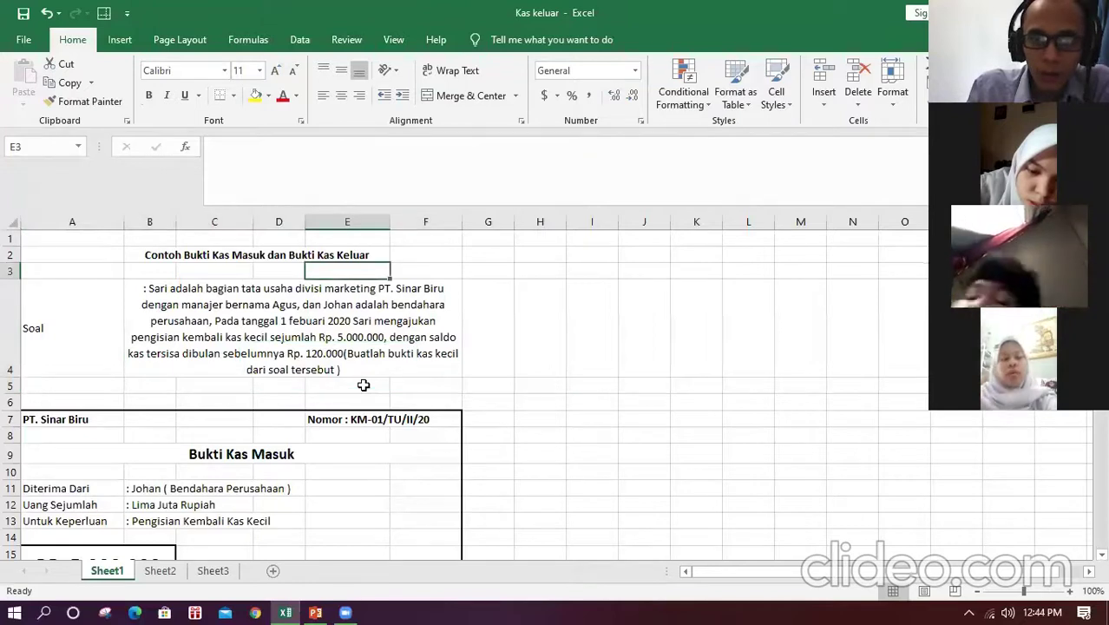
pyautogui.press('Down')
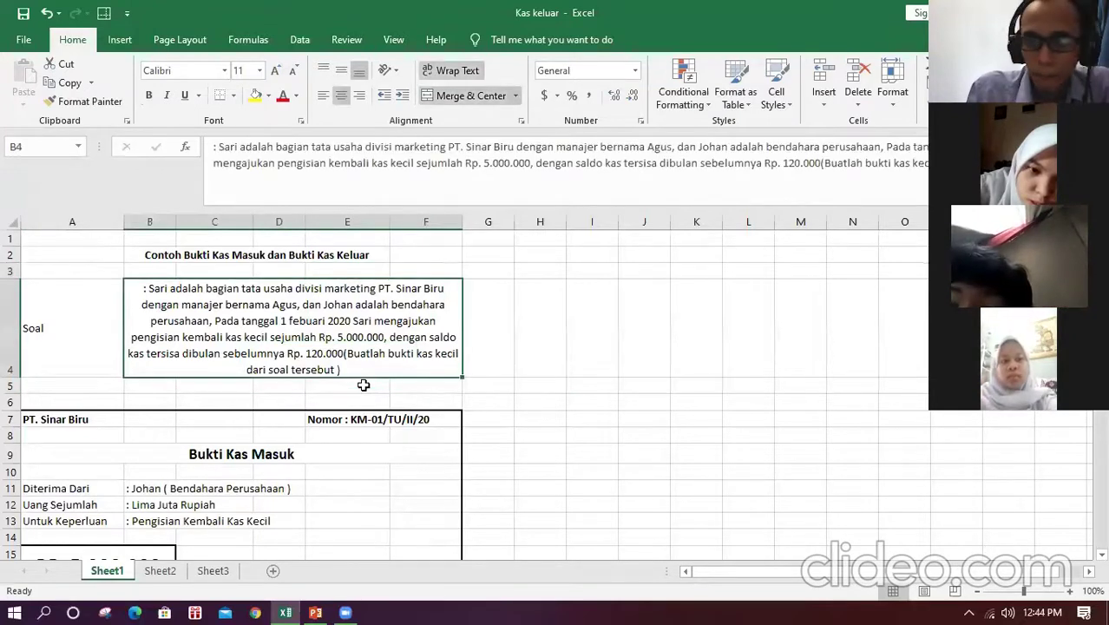
# Examine the date, signature area and boxed rupiah amount in A15 of the Bukti Kas Masuk voucher.
pyautogui.click(363, 385)
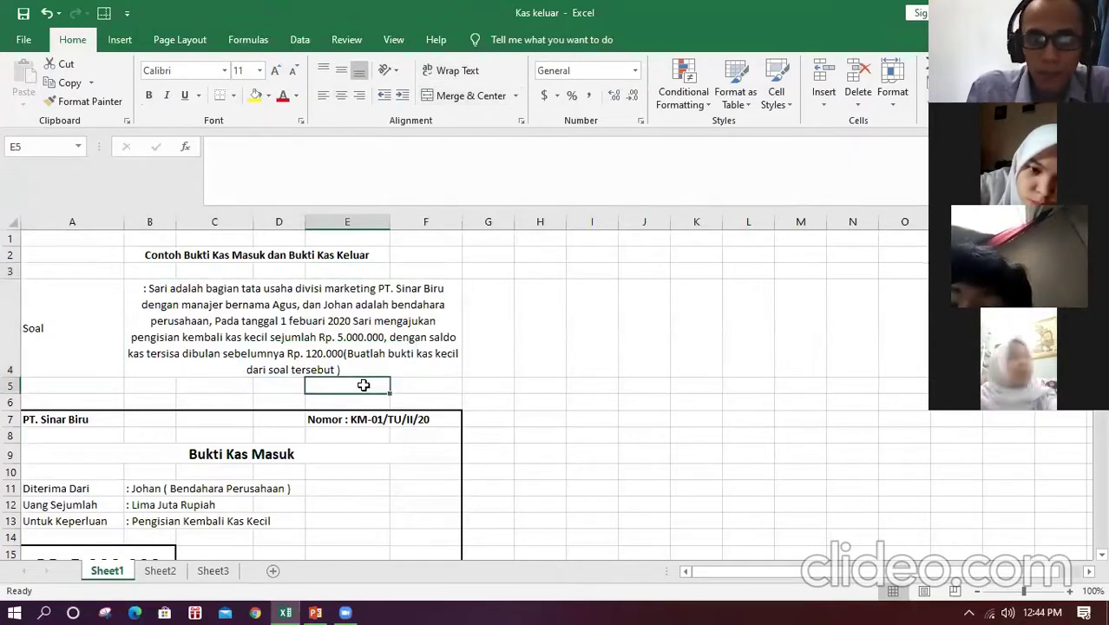
pyautogui.press('Down')
pyautogui.press('Down')
pyautogui.press('Down')
pyautogui.press('Down')
pyautogui.press('Down')
pyautogui.press('Down')
pyautogui.press('Down')
pyautogui.press('Down')
pyautogui.press('Down')
pyautogui.press('Down')
pyautogui.press('Down')
pyautogui.press('Down')
pyautogui.press('Down')
pyautogui.press('Down')
pyautogui.press('Down')
pyautogui.press('Down')
pyautogui.press('Up')
pyautogui.press('Up')
pyautogui.press('Up')
pyautogui.press('Up')
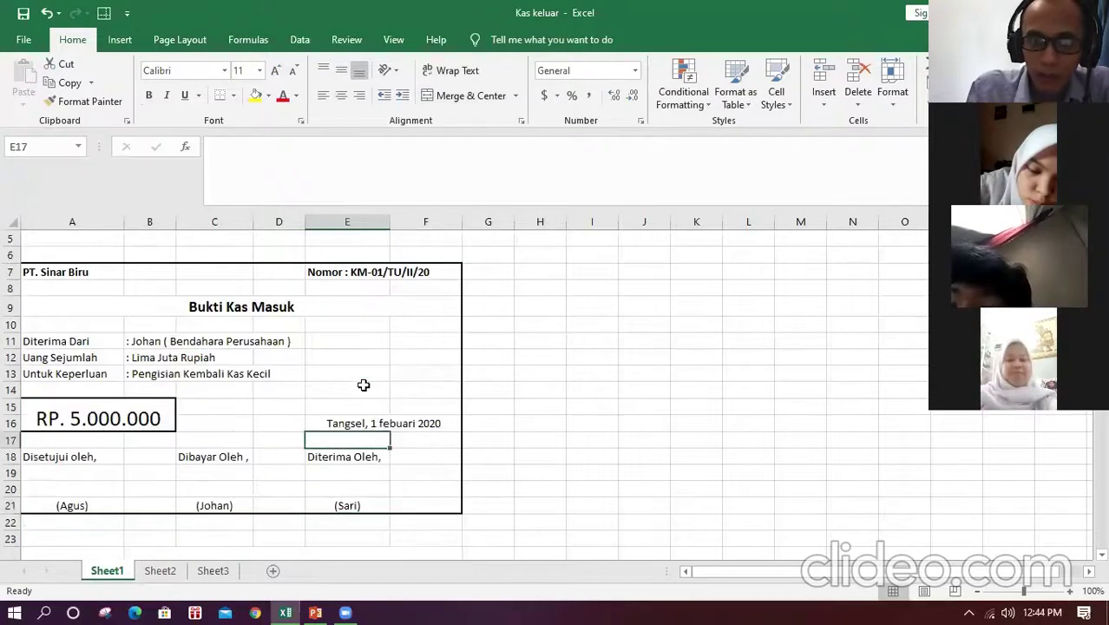
pyautogui.press('Left')
pyautogui.press('Left')
pyautogui.press('Left')
pyautogui.press('Left')
pyautogui.press('Up')
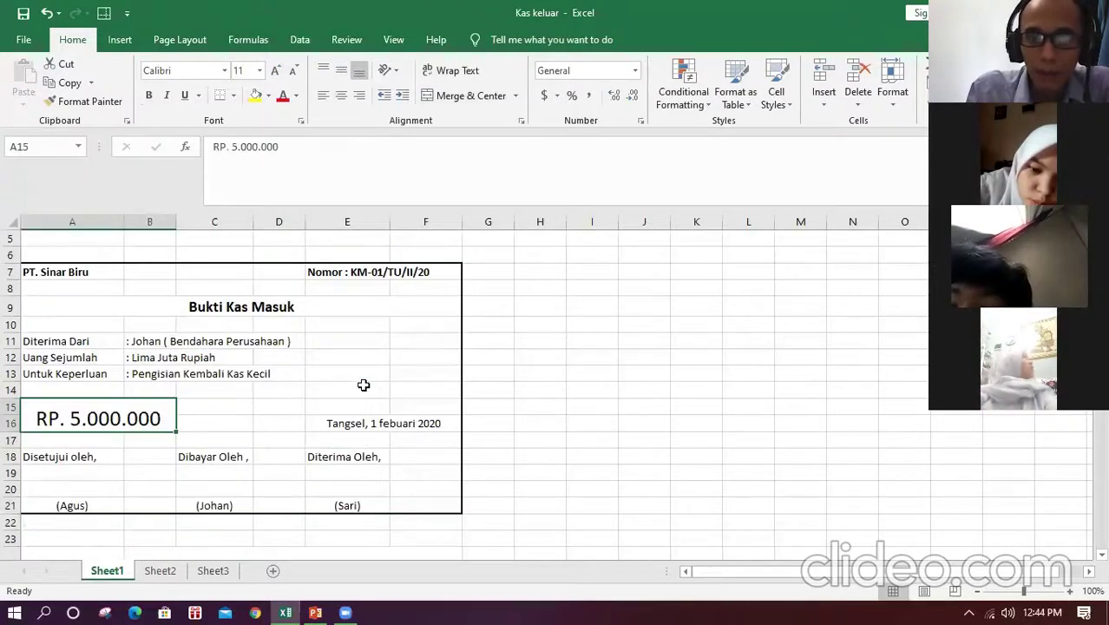
# Go back to the question text in B4 to compare it with the voucher's amount.
pyautogui.press('Up')
pyautogui.press('Up')
pyautogui.press('Up')
pyautogui.press('Up')
pyautogui.press('Up')
pyautogui.press('Up')
pyautogui.press('Up')
pyautogui.press('Up')
pyautogui.press('Up')
pyautogui.press('Up')
pyautogui.press('Up')
pyautogui.press('Up')
pyautogui.press('Up')
pyautogui.press('Up')
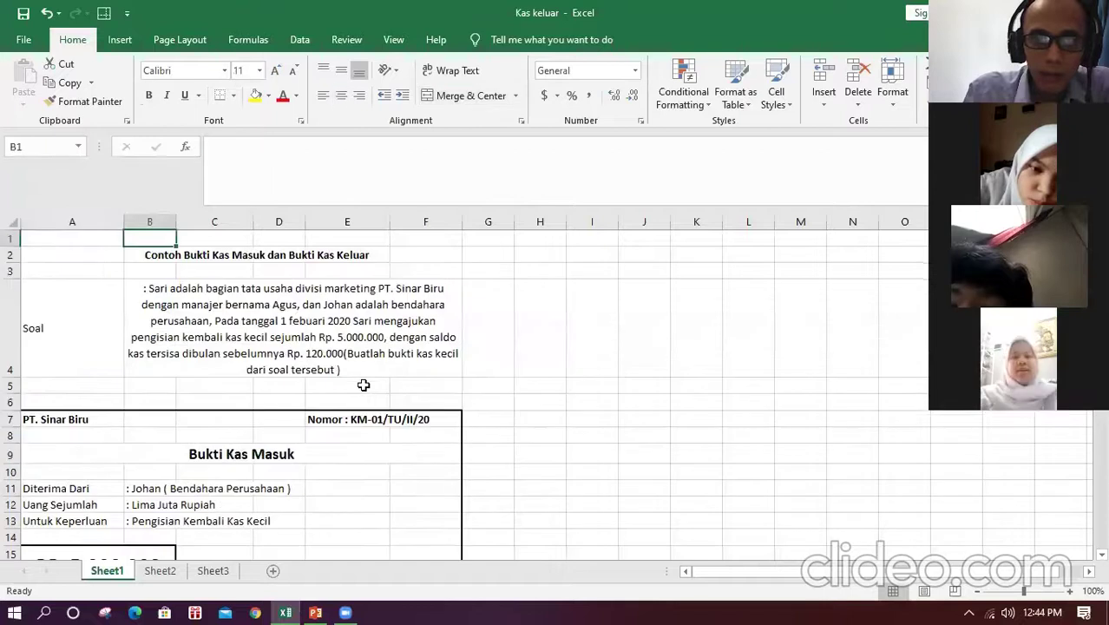
pyautogui.click(278, 336)
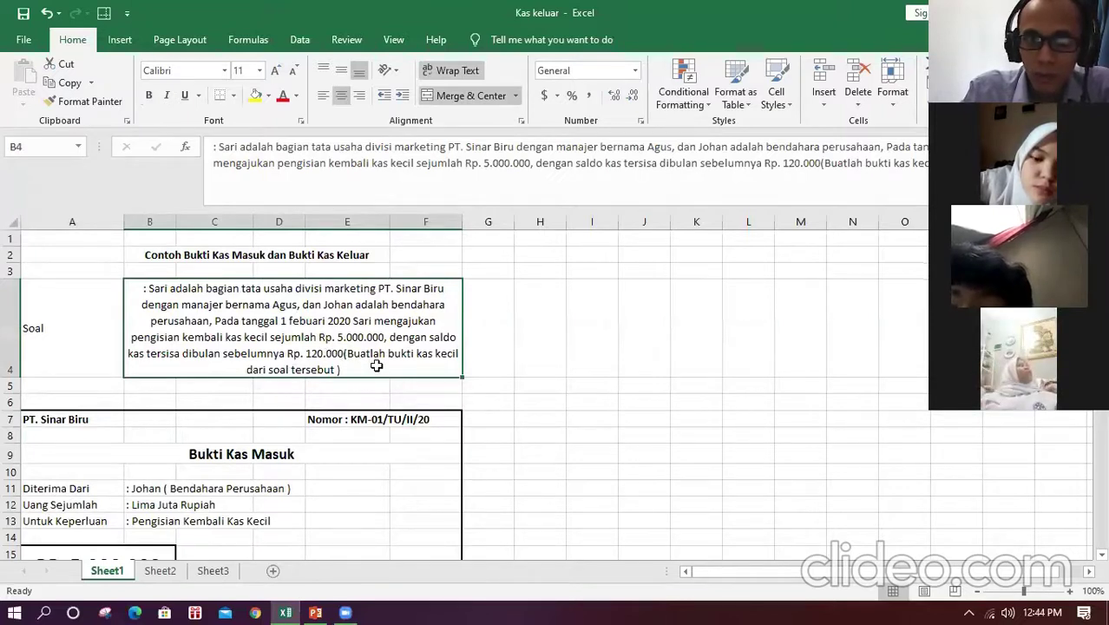
# Examine the Bukti Kas Masuk voucher's lower section and the amount in words in B12.
pyautogui.click(320, 433)
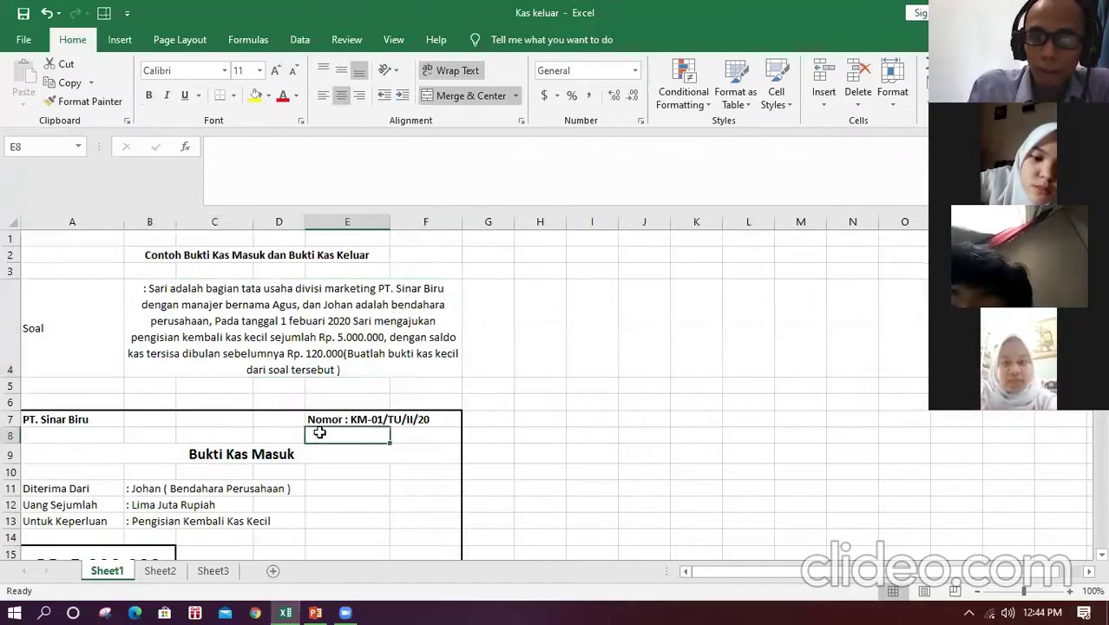
pyautogui.press('Down')
pyautogui.press('Down')
pyautogui.press('Down')
pyautogui.press('Down')
pyautogui.press('Down')
pyautogui.press('Down')
pyautogui.press('Down')
pyautogui.press('Down')
pyautogui.press('Down')
pyautogui.press('Up')
pyautogui.press('Up')
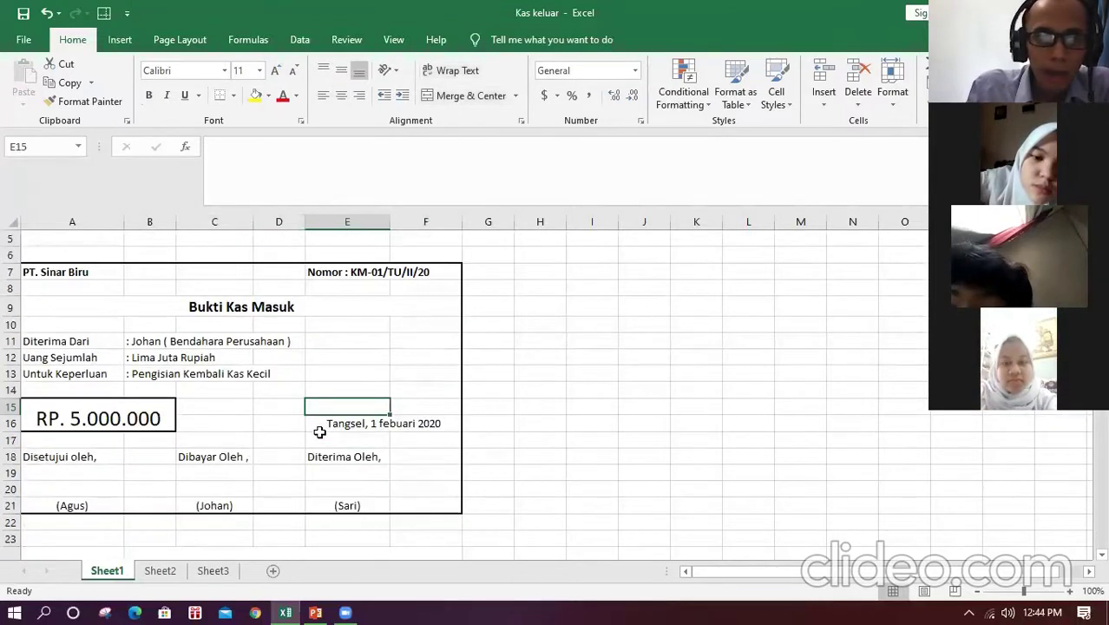
pyautogui.press('Up')
pyautogui.press('Left')
pyautogui.press('Left')
pyautogui.press('Up')
pyautogui.press('Up')
pyautogui.press('Left')
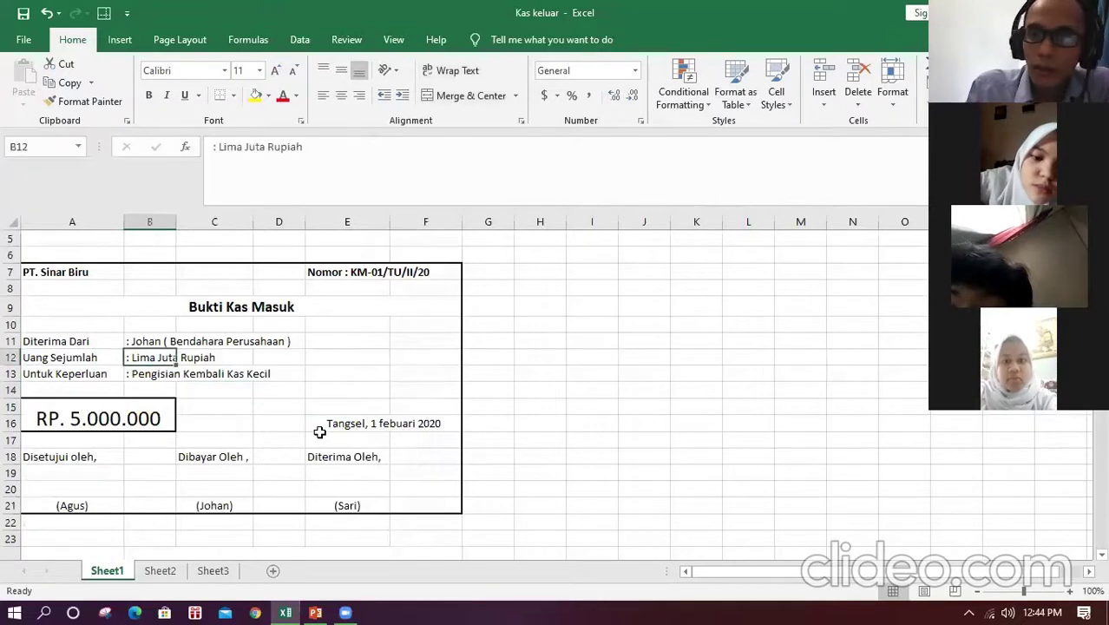
# Return to the first question and reread its text in merged cell B4.
pyautogui.press('Up')
pyautogui.press('Up')
pyautogui.press('Up')
pyautogui.press('Up')
pyautogui.press('Up')
pyautogui.press('Up')
pyautogui.press('Up')
pyautogui.press('Up')
pyautogui.press('Up')
pyautogui.press('Up')
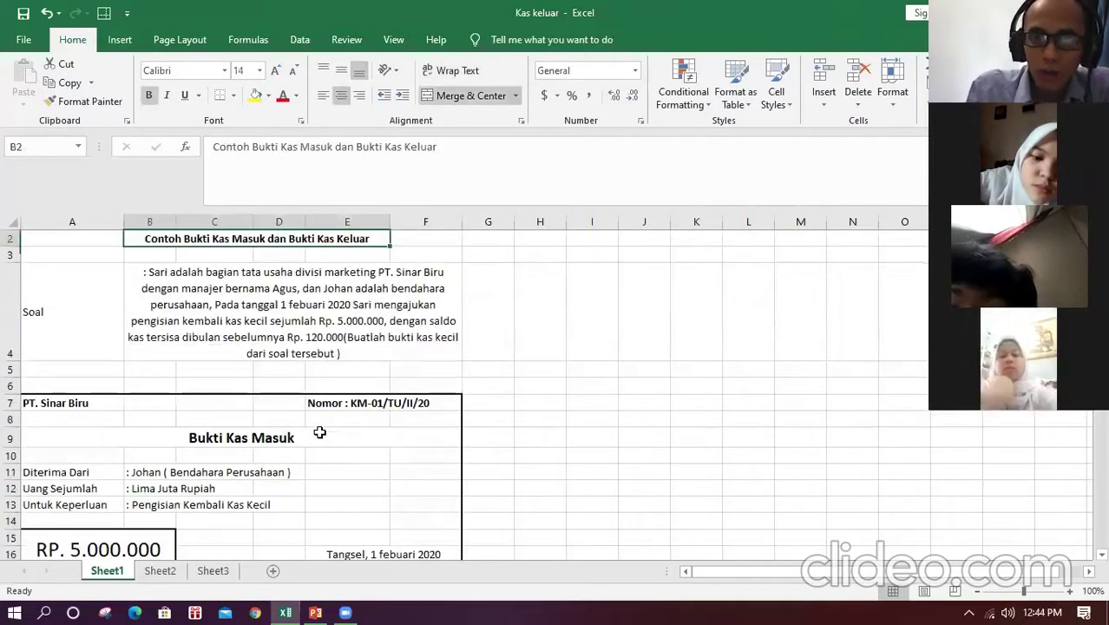
pyautogui.press('Down')
pyautogui.press('Down')
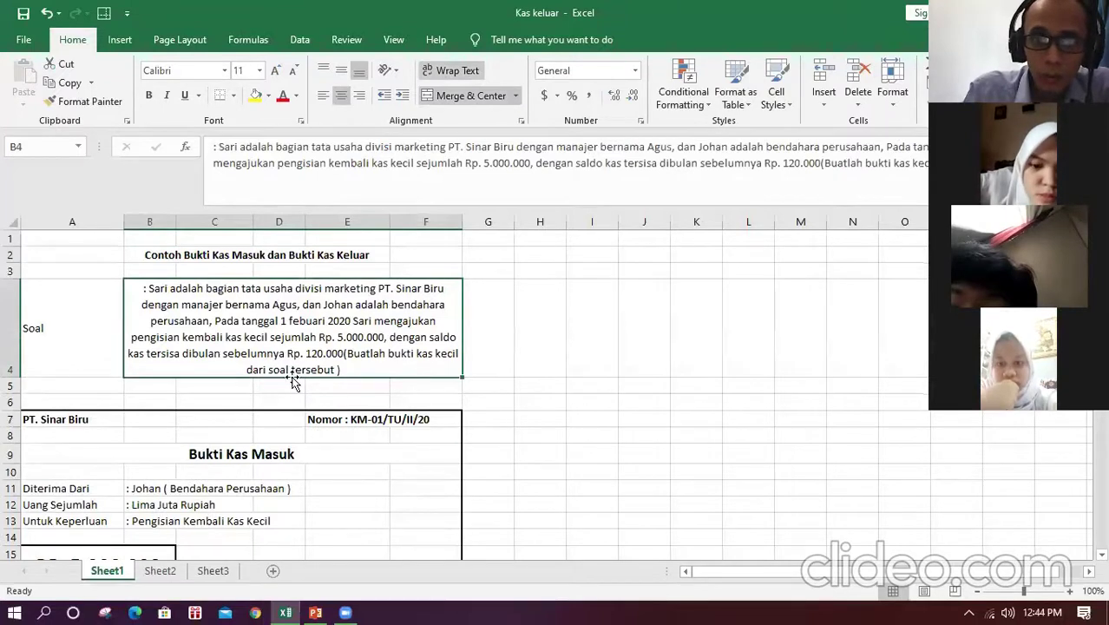
# Examine the Bukti Kas Masuk voucher from its detail and amount rows back up to its header row.
pyautogui.click(231, 509)
pyautogui.press('Down')
pyautogui.press('Down')
pyautogui.press('Down')
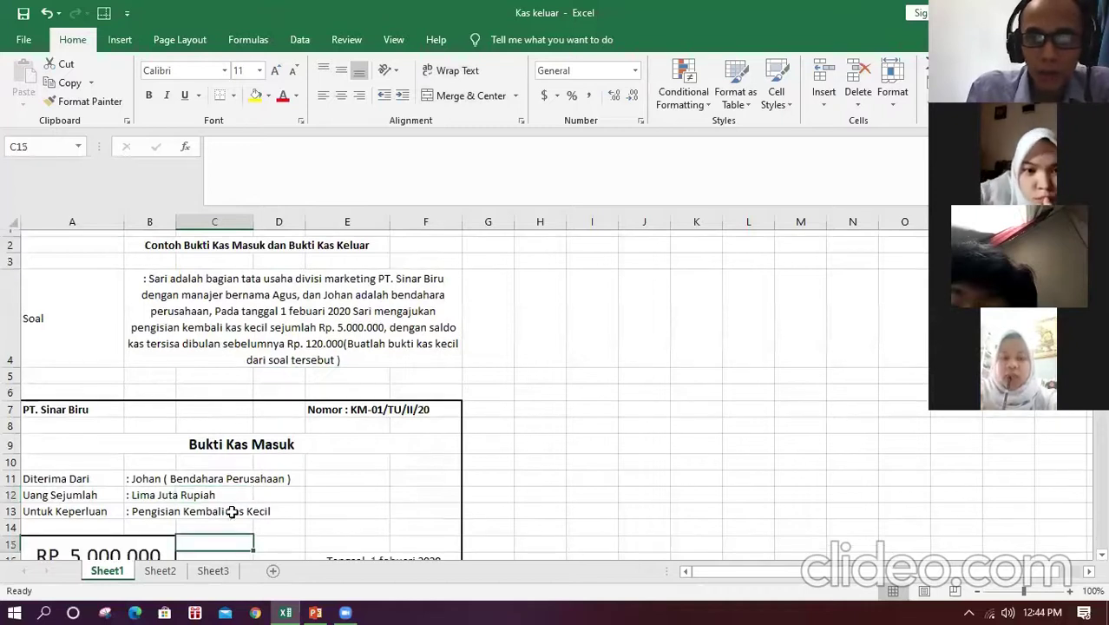
pyautogui.press('Down')
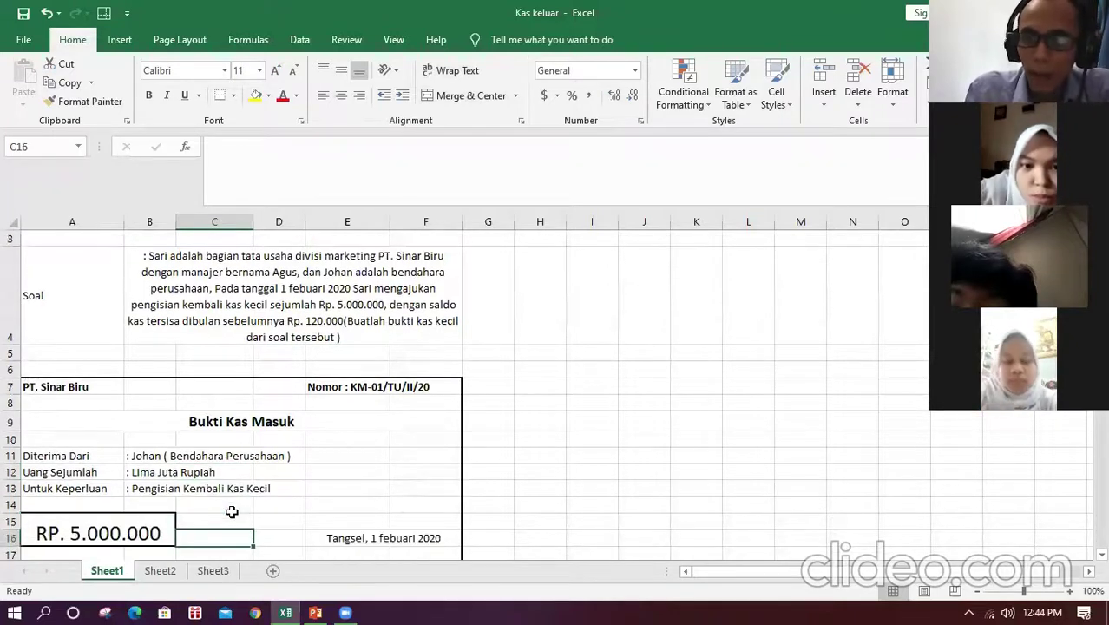
pyautogui.press('Up')
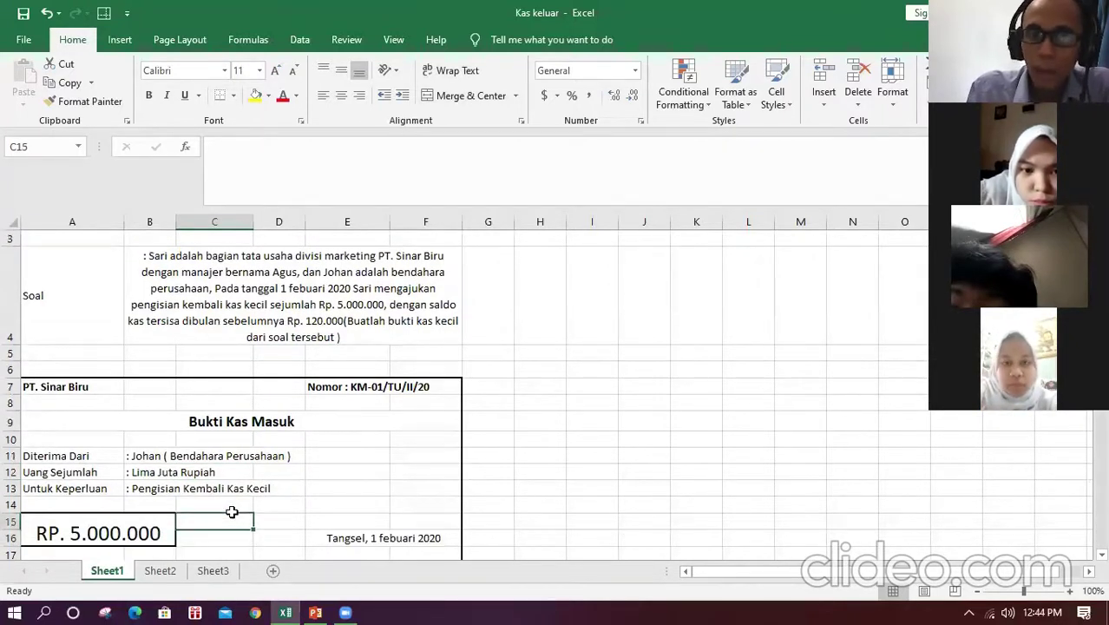
pyautogui.press('Up')
pyautogui.press('Up')
pyautogui.press('Up')
pyautogui.press('Up')
pyautogui.press('Up')
pyautogui.press('Up')
pyautogui.press('Up')
pyautogui.press('Up')
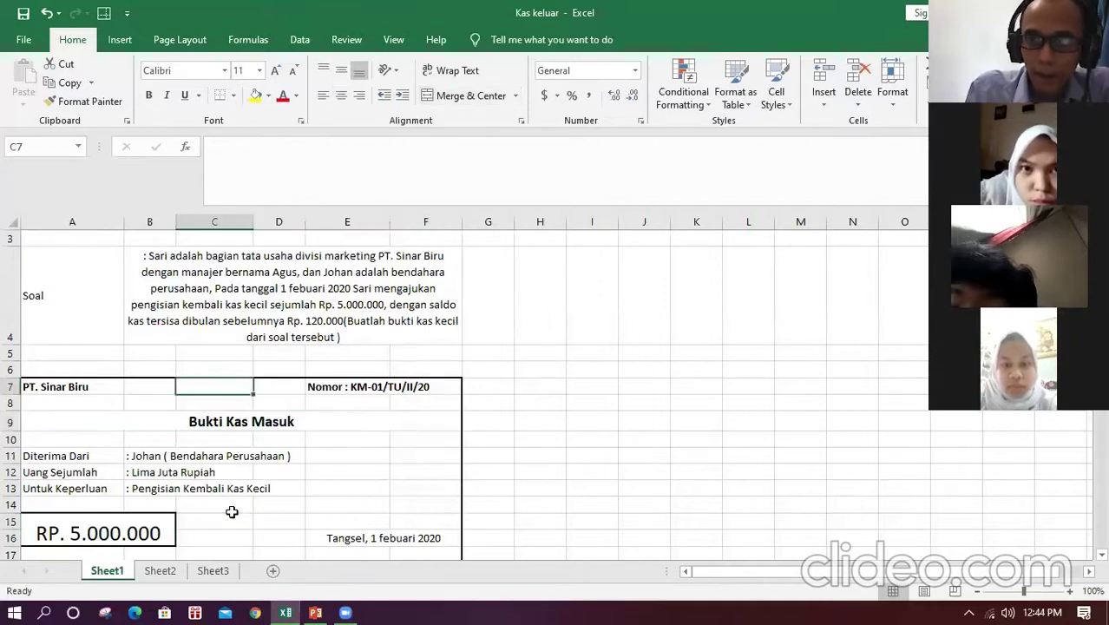
pyautogui.press('Up')
# Examine the signature area in rows 18 to 21 of the Bukti Kas Masuk voucher.
pyautogui.press('Down')
pyautogui.press('Down')
pyautogui.press('Down')
pyautogui.press('Down')
pyautogui.press('Down')
pyautogui.press('Down')
pyautogui.press('Down')
pyautogui.press('Down')
pyautogui.press('Down')
pyautogui.press('Down')
pyautogui.press('Down')
pyautogui.press('Down')
pyautogui.press('Down')
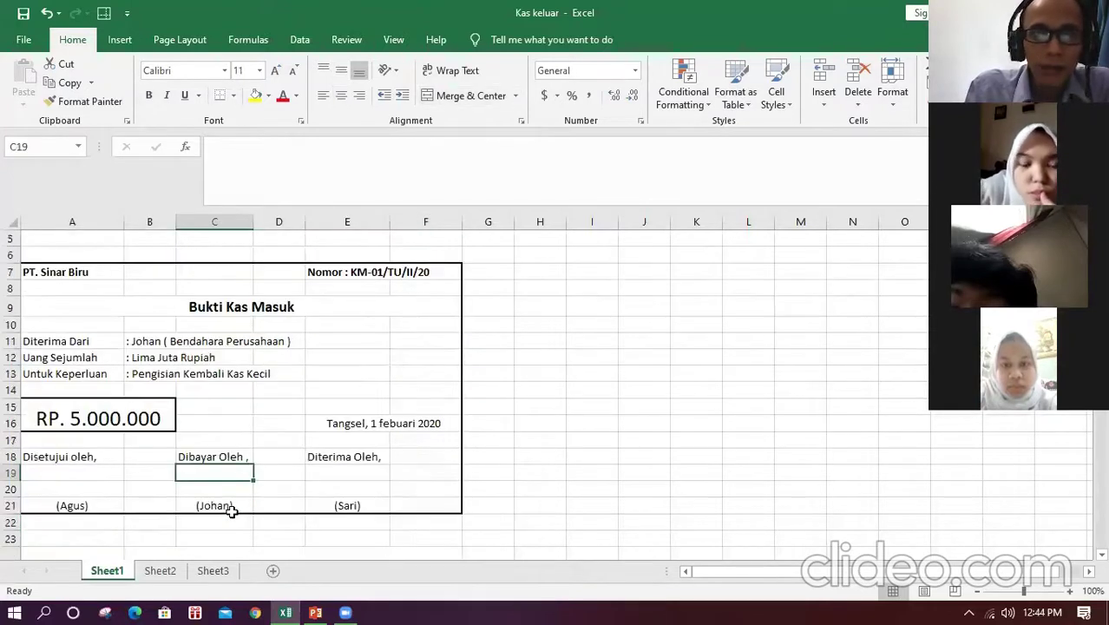
# Go back to row 7 of the Bukti Kas Masuk voucher and review the company name and voucher number.
pyautogui.press('Up')
pyautogui.press('Up')
pyautogui.press('Up')
pyautogui.press('Up')
pyautogui.press('Up')
pyautogui.press('Up')
pyautogui.press('Up')
pyautogui.press('Up')
pyautogui.press('Up')
pyautogui.press('Up')
pyautogui.press('Up')
pyautogui.press('Up')
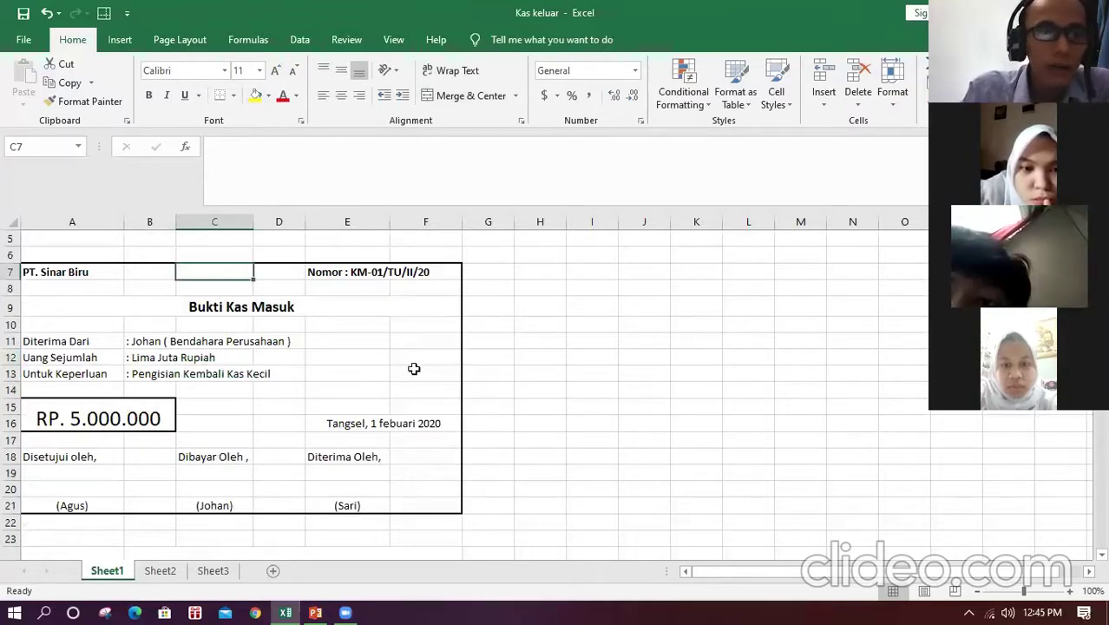
pyautogui.click(66, 273)
pyautogui.press('Right')
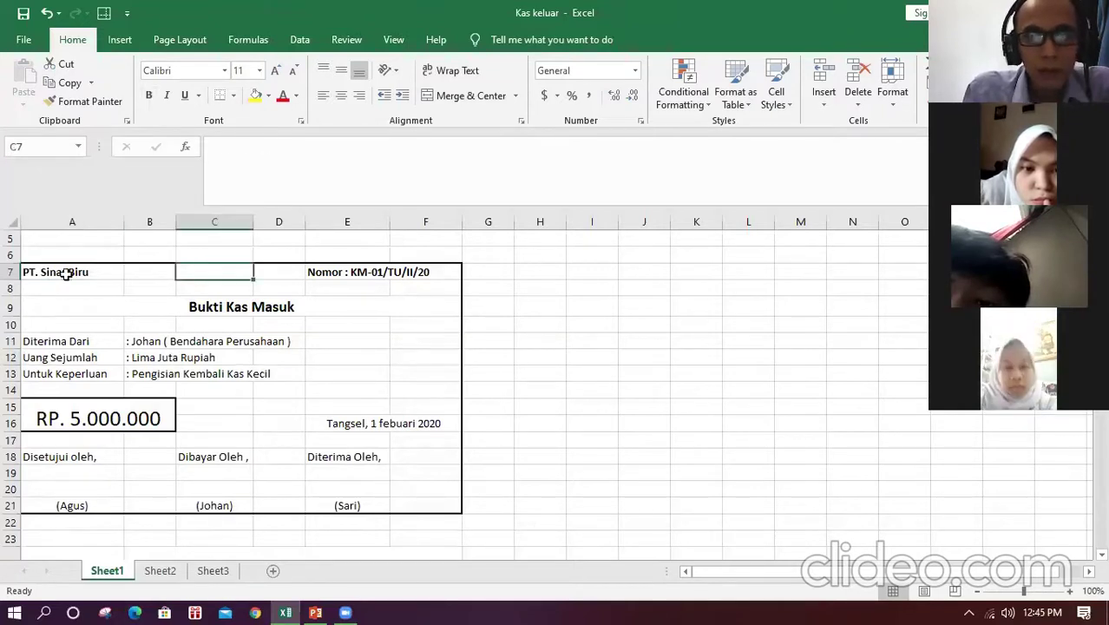
pyautogui.press('Right')
pyautogui.press('Right')
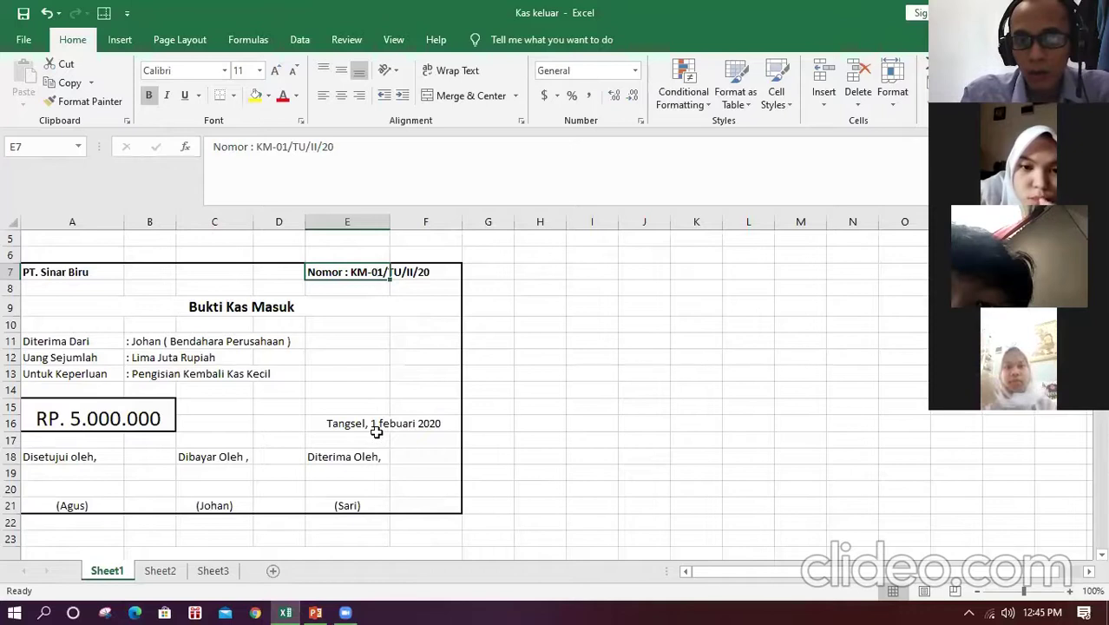
# Examine the parts of the voucher number across E7 and F7 in the Bukti Kas Masuk header.
pyautogui.click(393, 277)
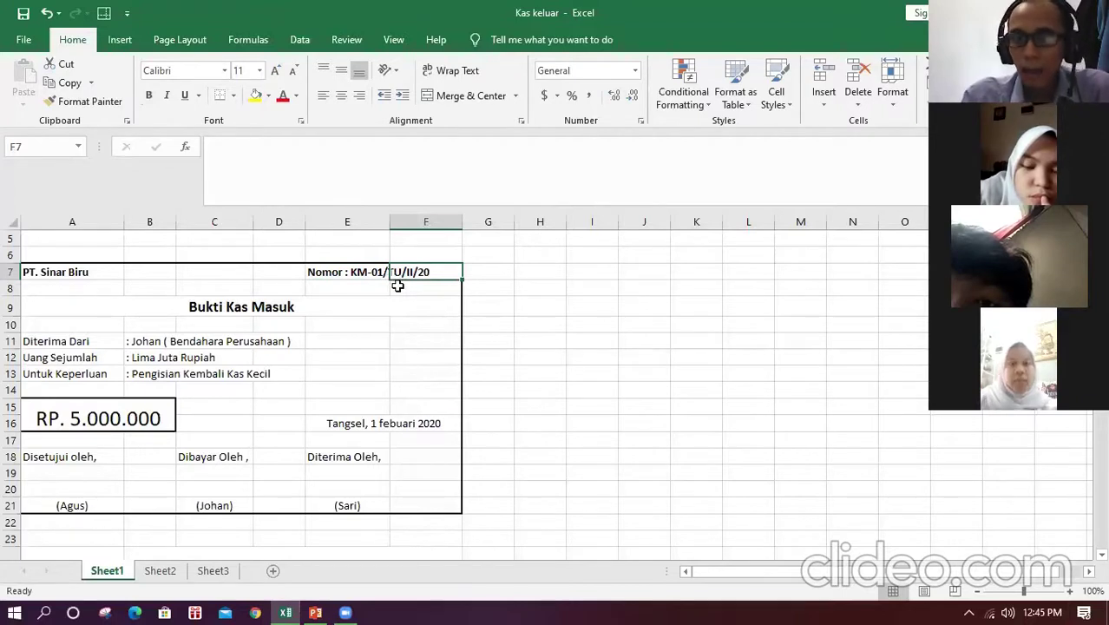
pyautogui.click(488, 277)
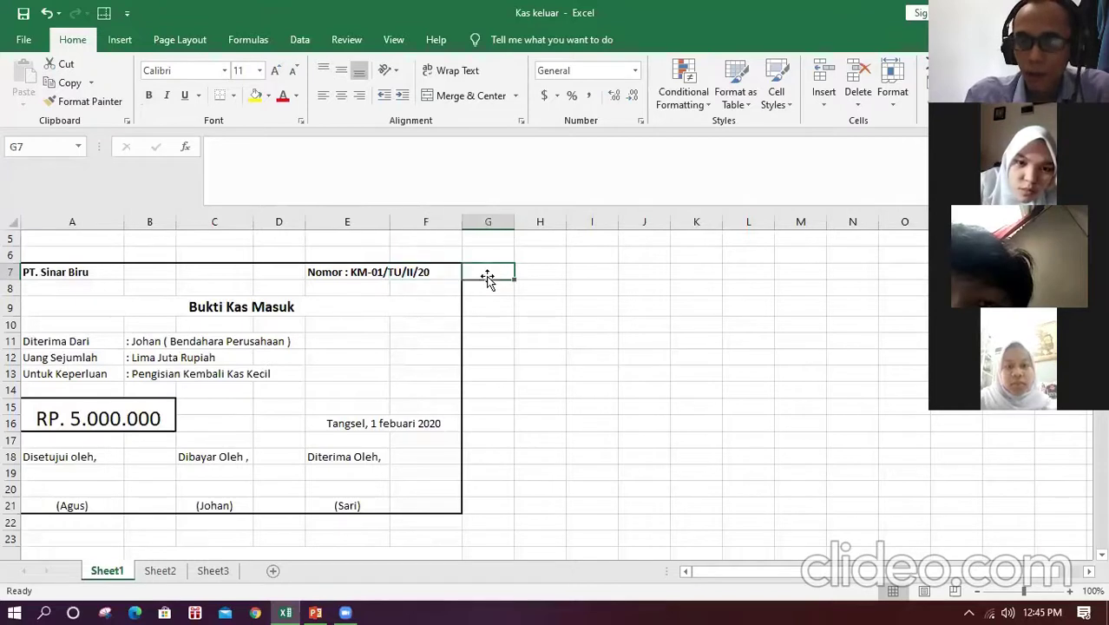
pyautogui.click(391, 274)
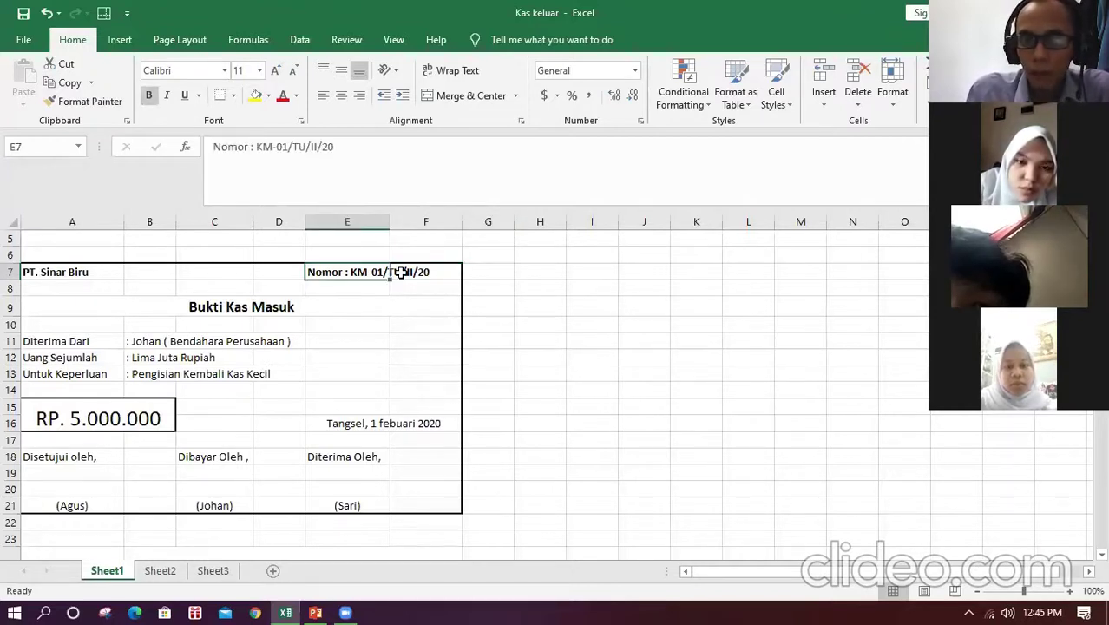
pyautogui.press('Down')
pyautogui.press('Right')
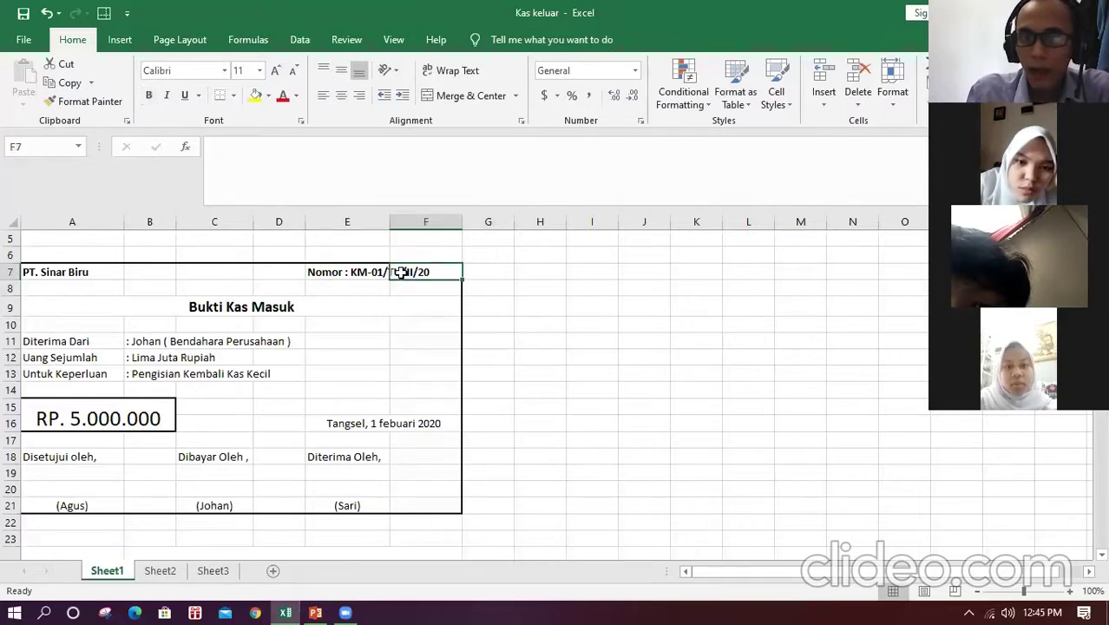
pyautogui.click(480, 269)
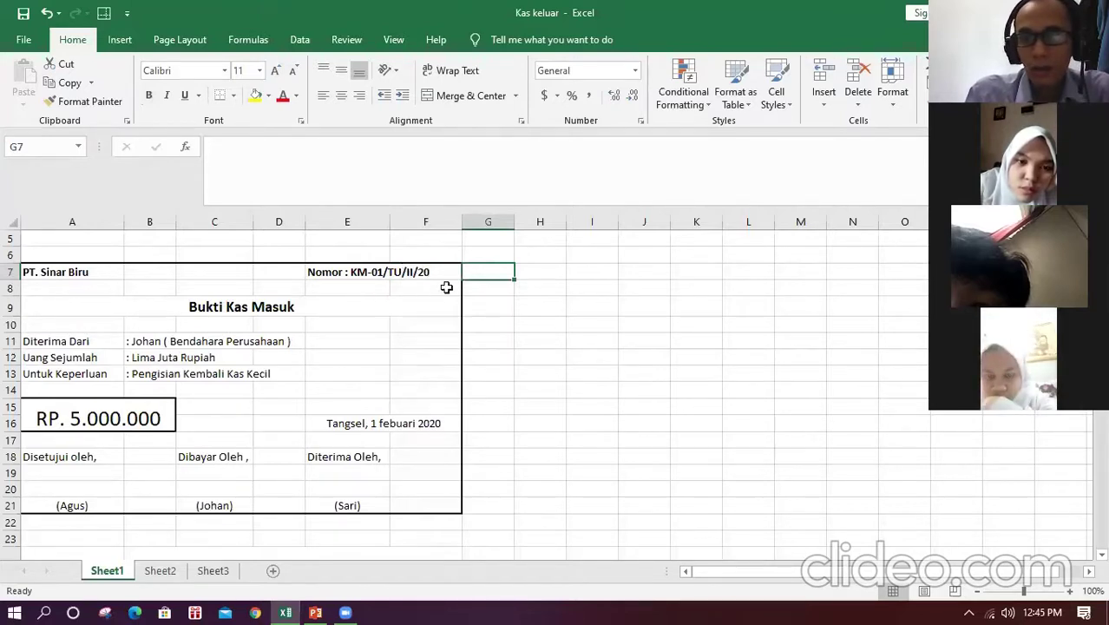
# Check the place and date in row 16 and the voucher title in A9.
pyautogui.click(347, 424)
pyautogui.press('Left')
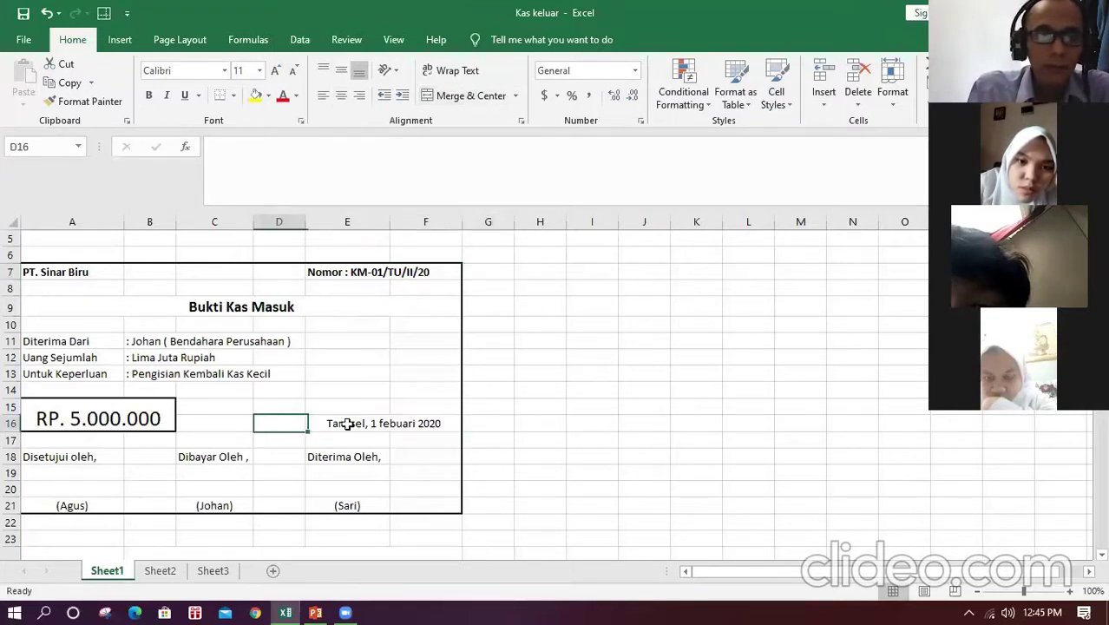
pyautogui.hotkey('ctrl', 'Up')
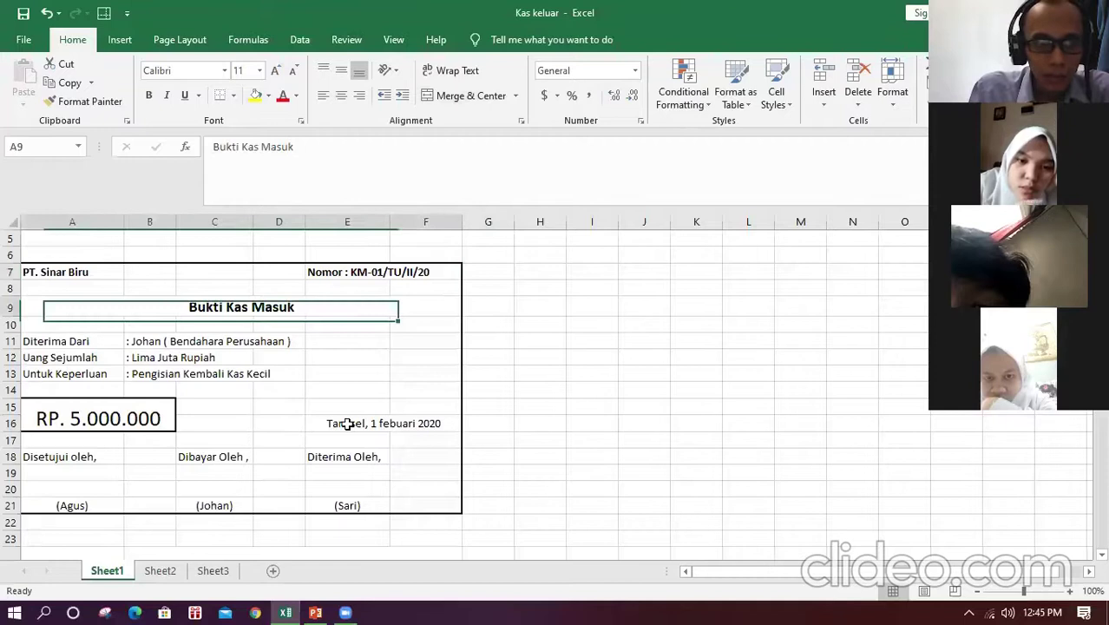
pyautogui.hotkey('shift', 'Right')
# Review the Diterima Dari, Uang Sejumlah and Untuk Keperluan lines in rows 11 to 13.
pyautogui.press('Down')
pyautogui.press('Down')
pyautogui.press('Right')
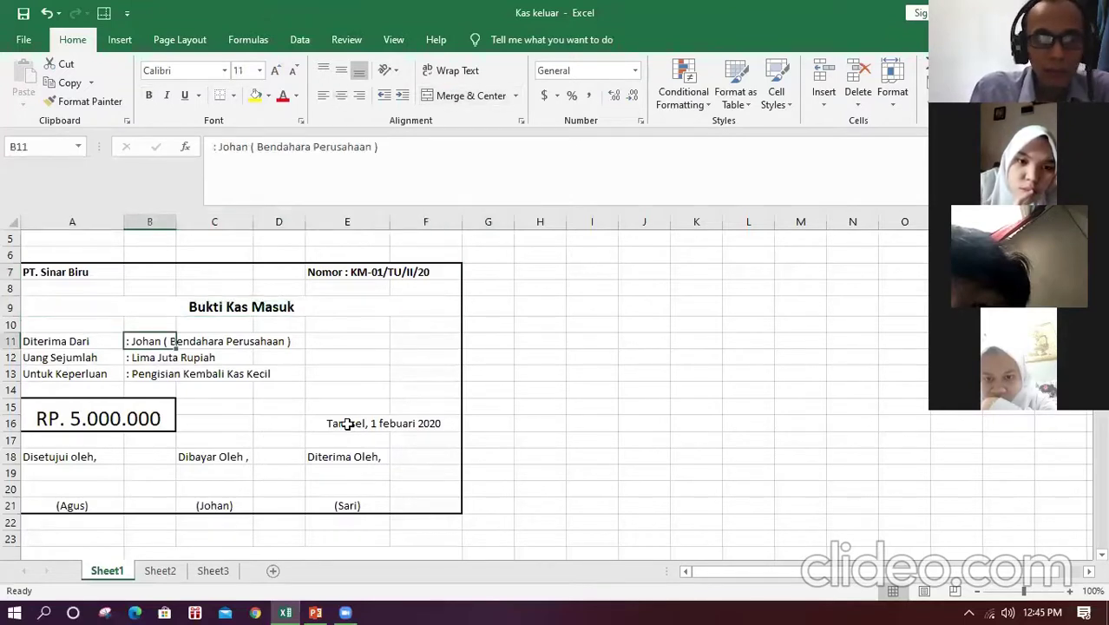
pyautogui.press('Left')
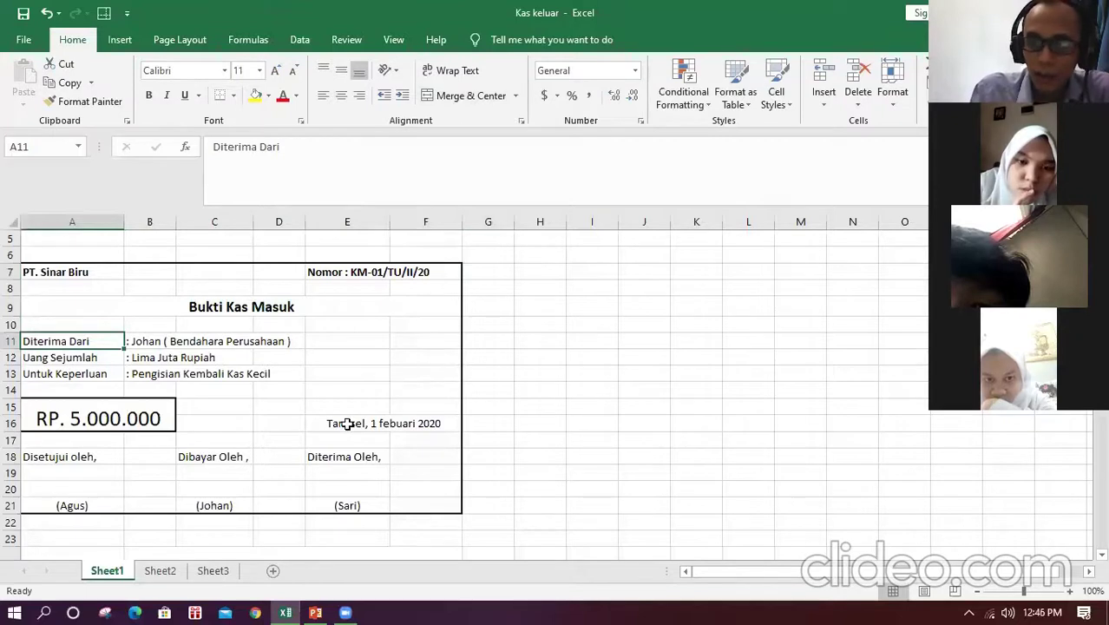
pyautogui.press('Right')
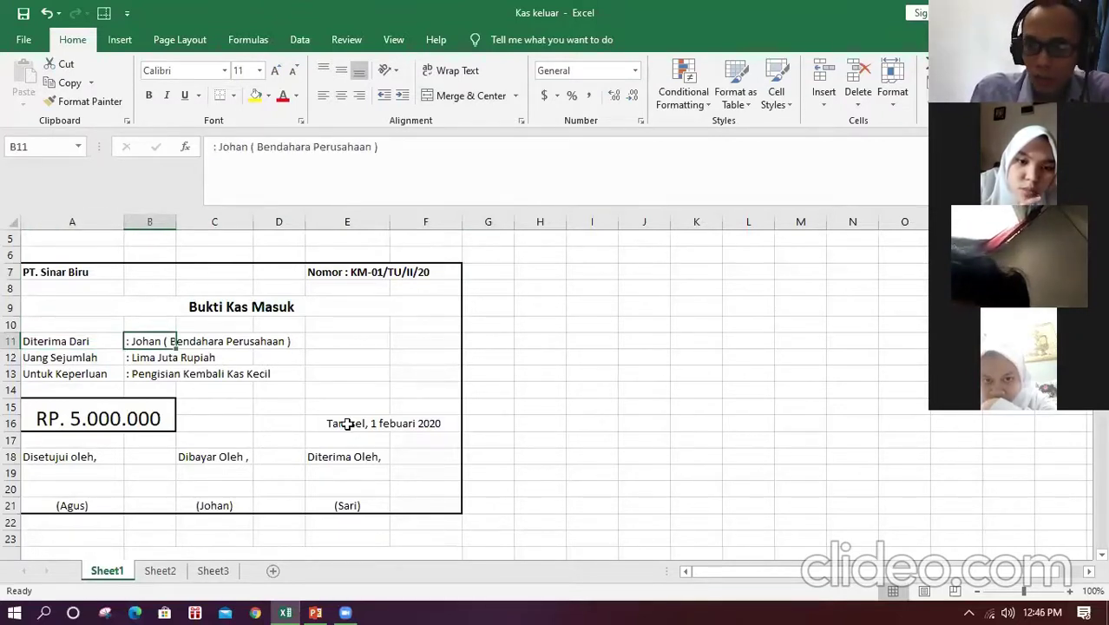
pyautogui.press('Down')
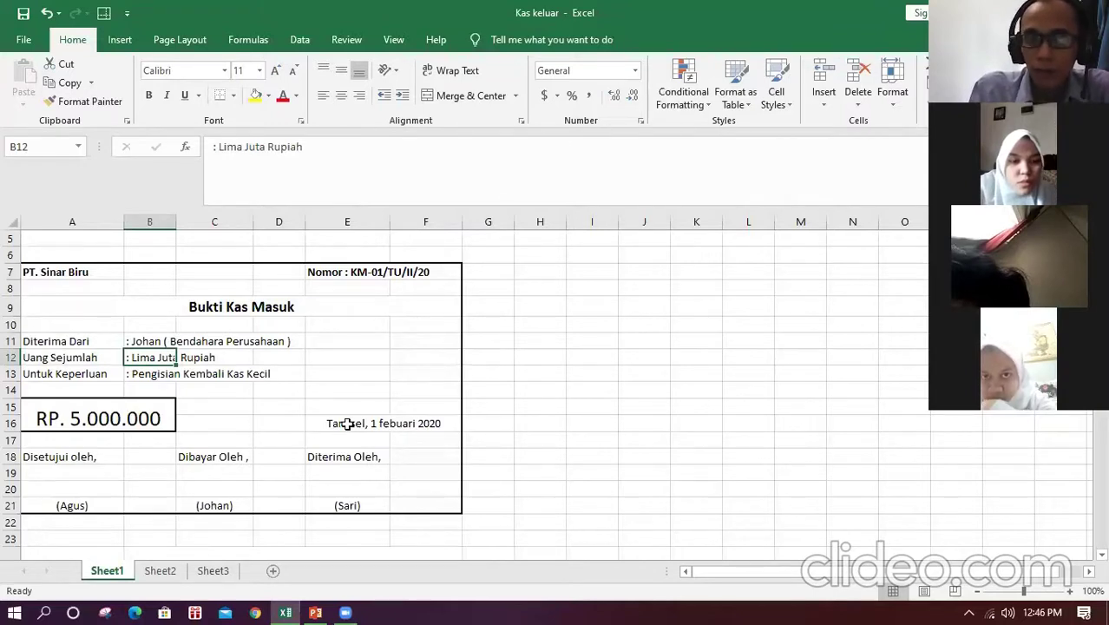
pyautogui.press('Down')
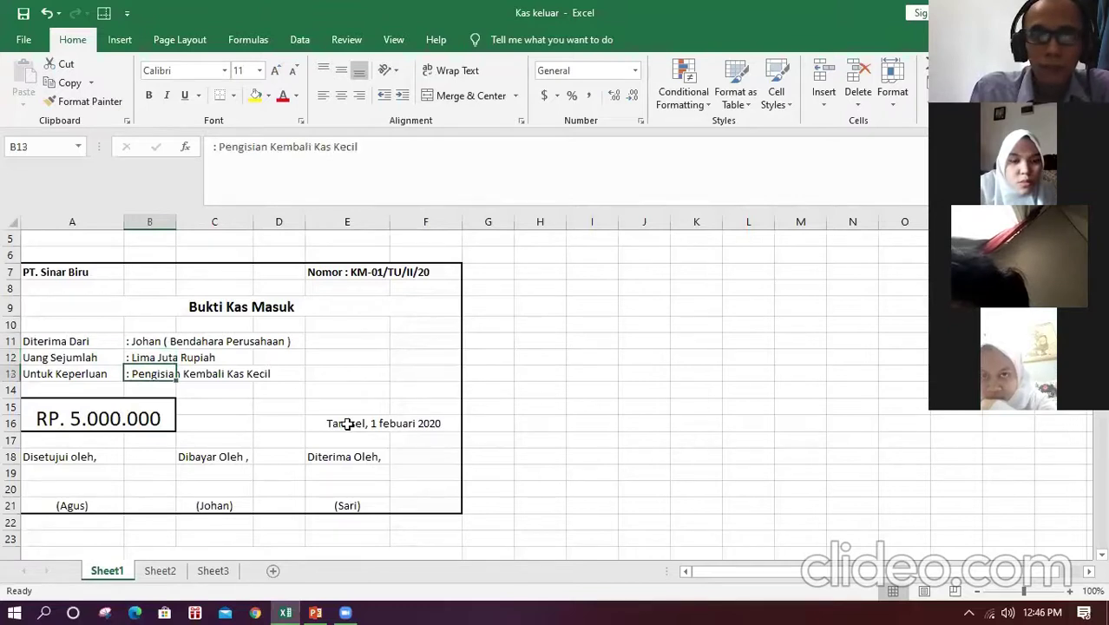
pyautogui.press('Left')
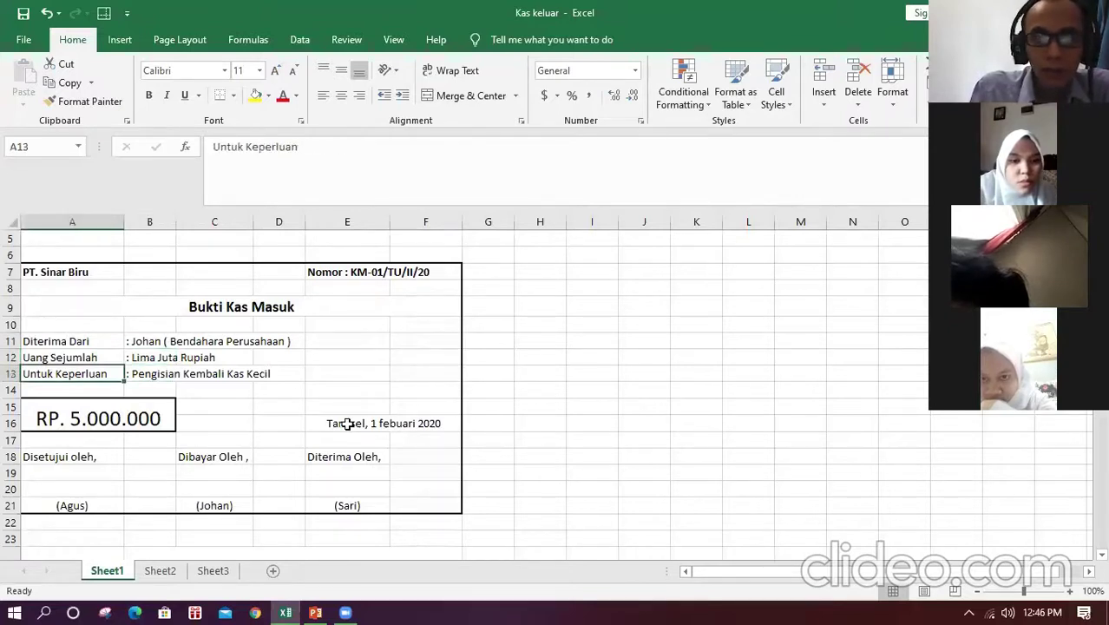
# Compare the boxed rupiah amount in A15 with the amount in words in B12.
pyautogui.press('Down')
pyautogui.press('Right')
pyautogui.press('Down')
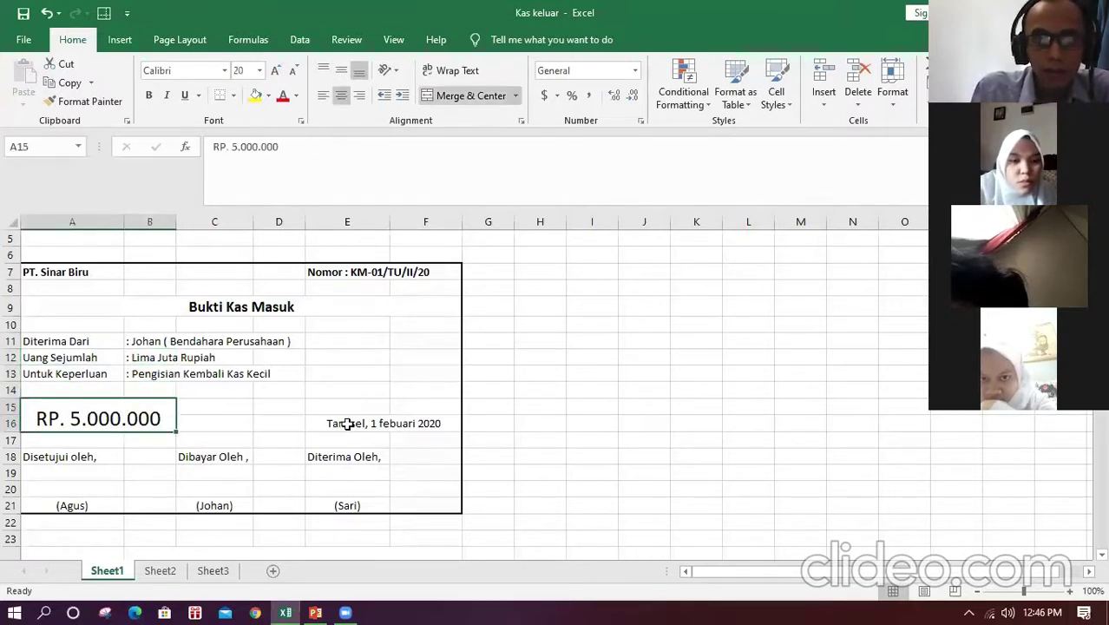
pyautogui.press('Up')
pyautogui.press('Up')
pyautogui.press('Up')
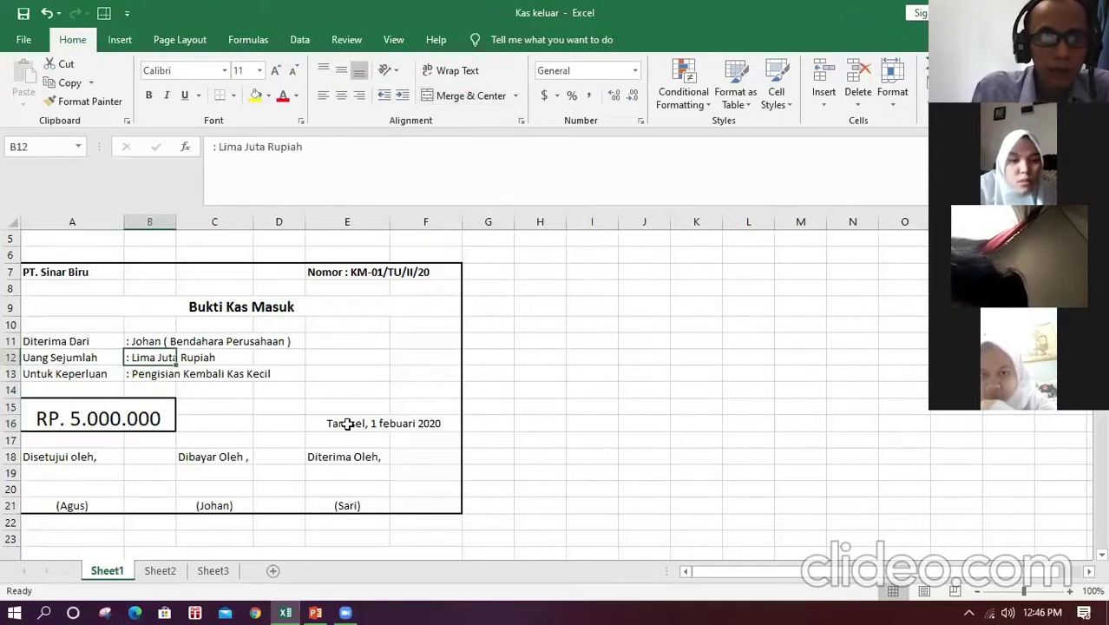
pyautogui.press('Down')
pyautogui.press('Down')
pyautogui.press('Down')
# Examine the Disetujui oleh signature block in A18 to A21 of the Bukti Kas Masuk voucher.
pyautogui.press('Right')
pyautogui.press('Down')
pyautogui.press('Down')
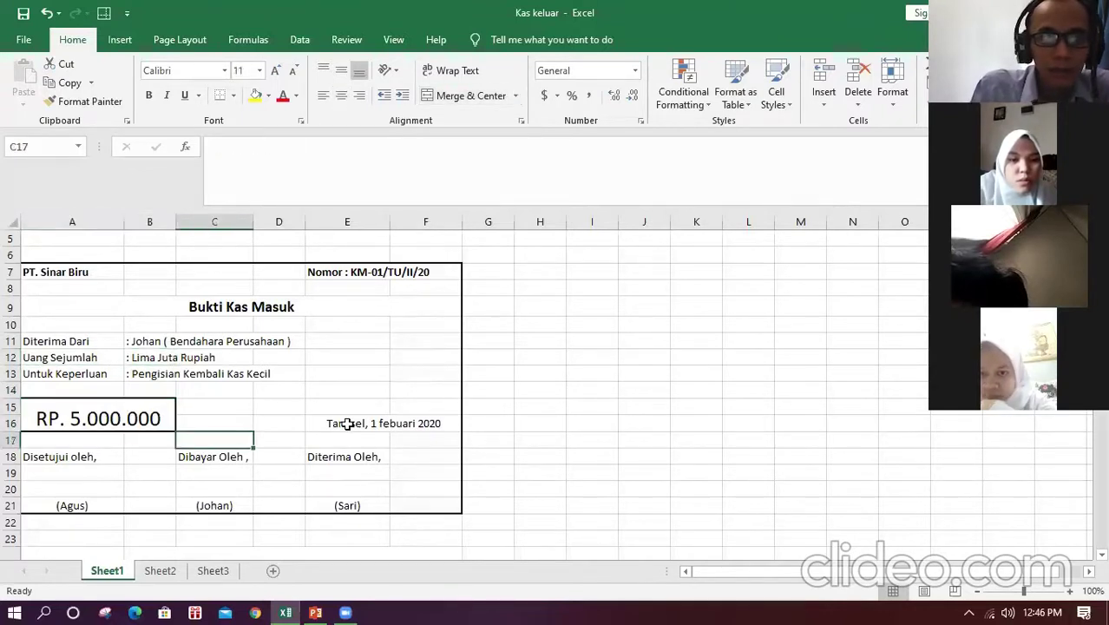
pyautogui.press('Left')
pyautogui.press('Left')
pyautogui.press('Down')
pyautogui.press('Down')
pyautogui.press('Down')
pyautogui.press('Down')
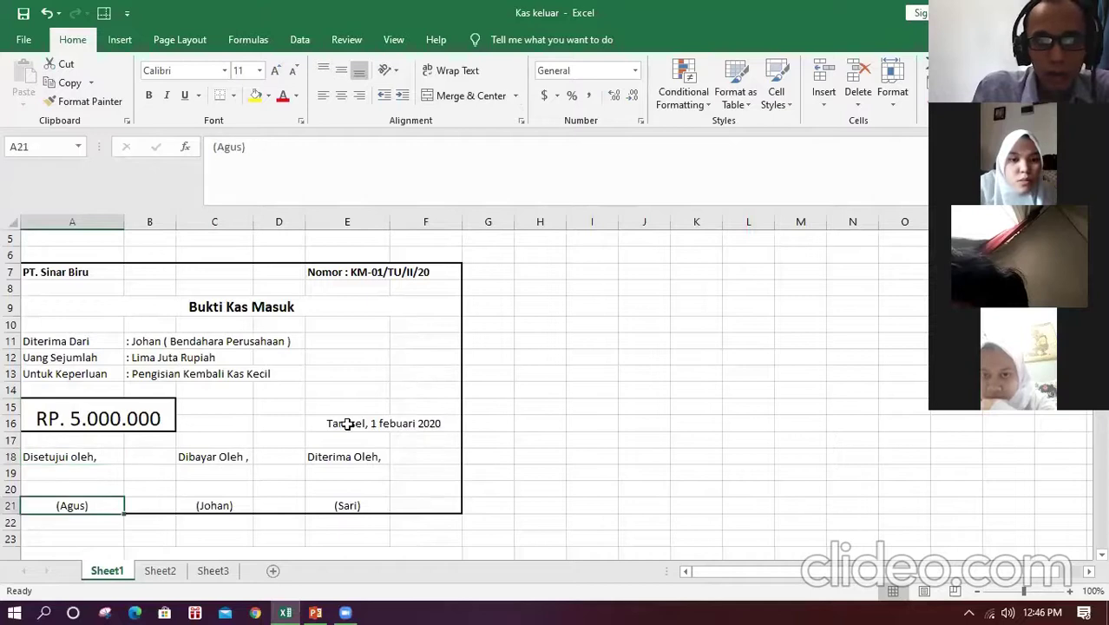
pyautogui.press('Up')
pyautogui.press('Up')
pyautogui.press('Up')
# Examine the Dibayar Oleh and Diterima Oleh signature blocks in columns C and E.
pyautogui.press('Right')
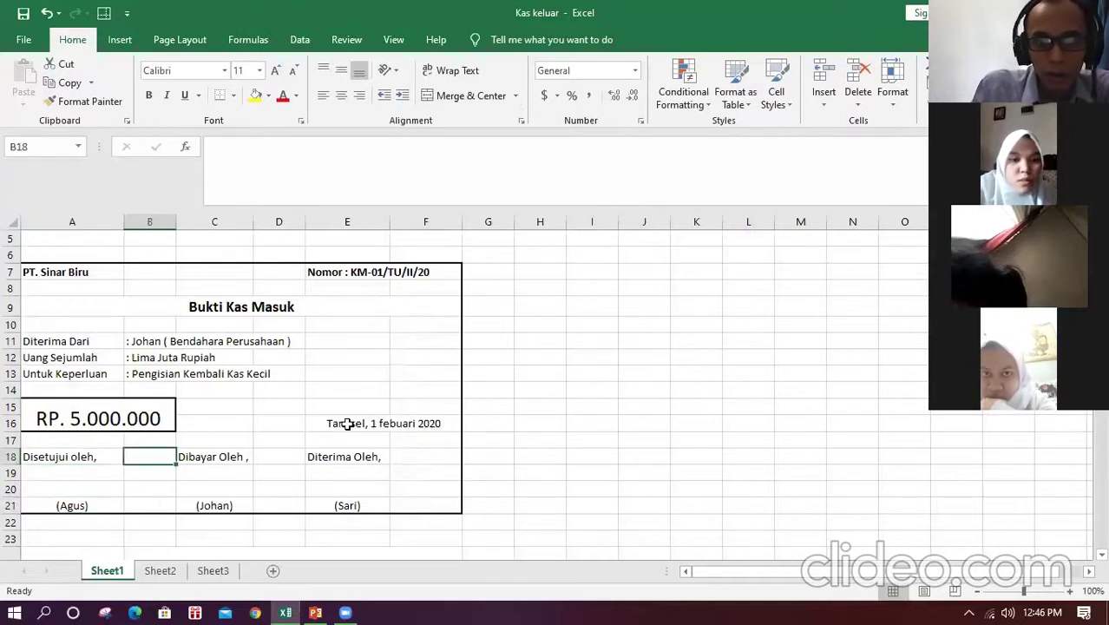
pyautogui.press('Right')
pyautogui.press('Down')
pyautogui.press('Down')
pyautogui.press('Down')
pyautogui.press('Up')
pyautogui.press('Up')
pyautogui.press('Right')
pyautogui.press('Right')
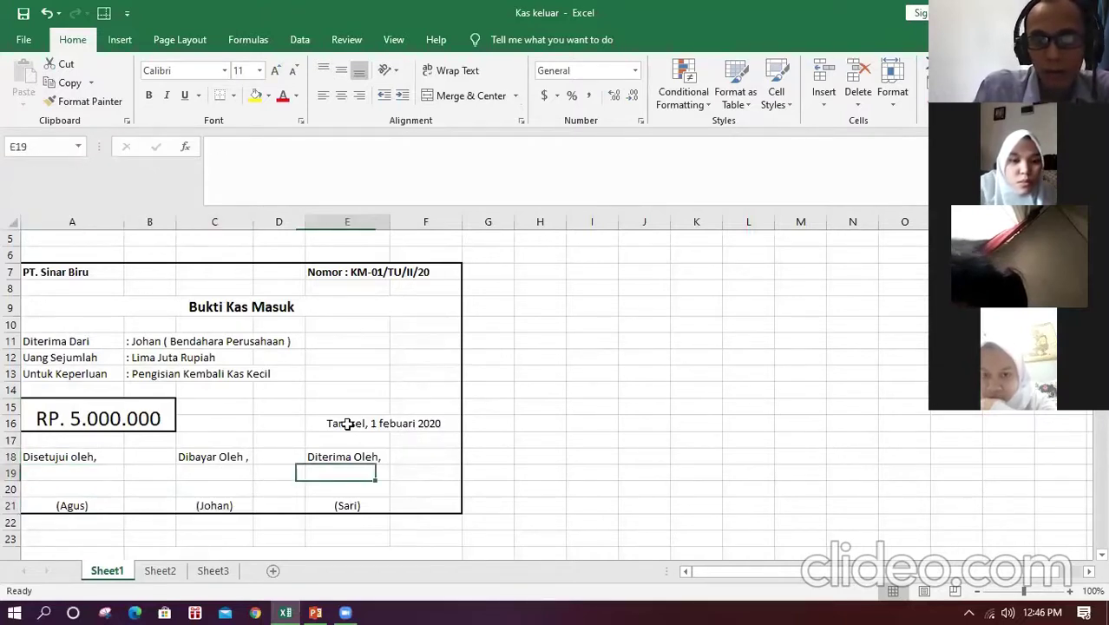
pyautogui.press('Down')
pyautogui.press('Down')
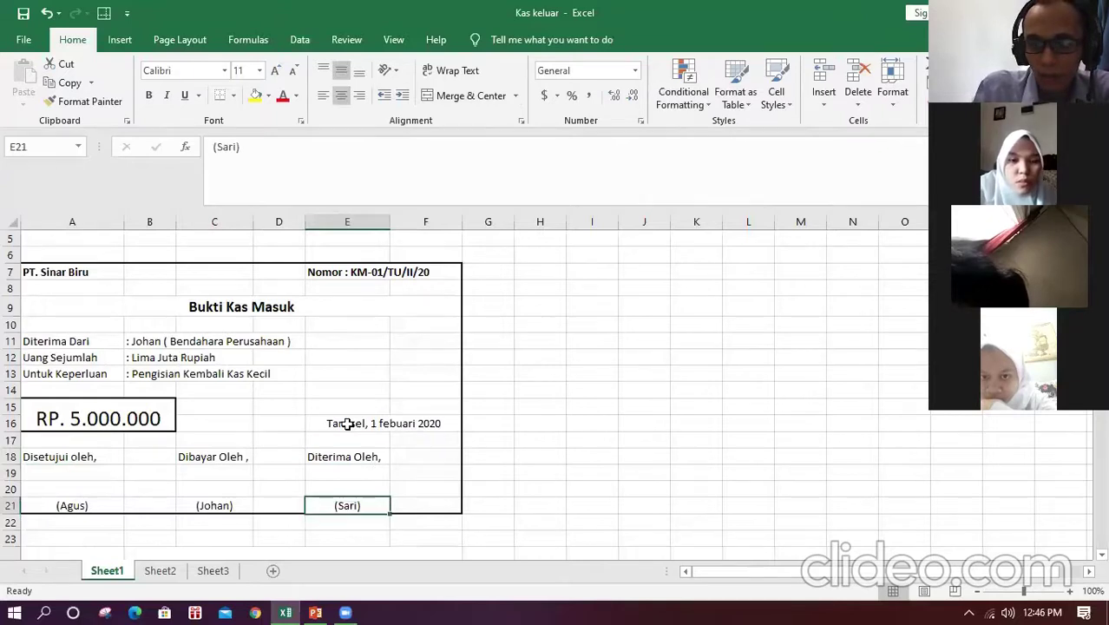
# Go to the second question below the voucher and read its text in merged cell B24.
pyautogui.press('Down')
pyautogui.press('Down')
pyautogui.press('Down')
pyautogui.press('Down')
pyautogui.press('Down')
pyautogui.press('Down')
pyautogui.press('Down')
pyautogui.press('Down')
pyautogui.press('Down')
pyautogui.press('Down')
pyautogui.press('Down')
pyautogui.press('Down')
pyautogui.press('Down')
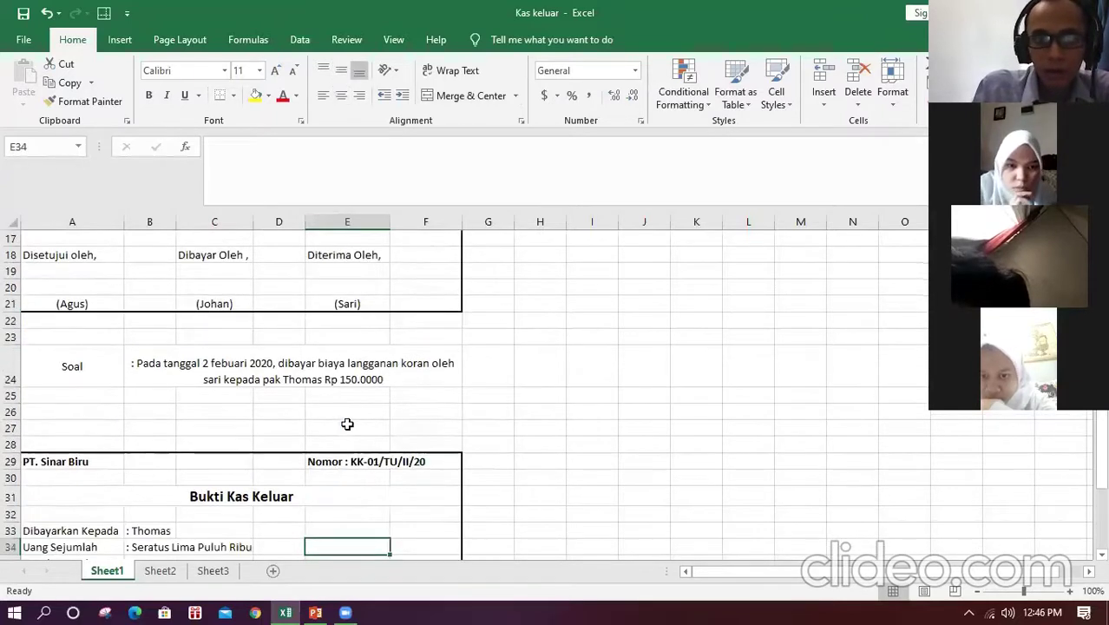
pyautogui.click(348, 423)
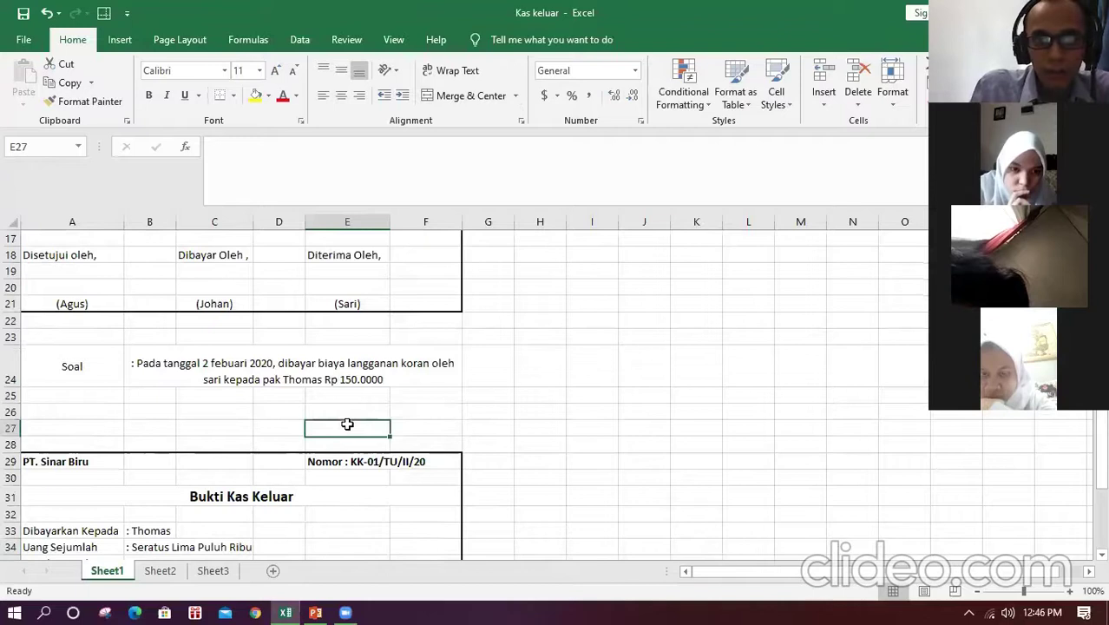
pyautogui.press('Up')
pyautogui.press('Up')
pyautogui.press('Up')
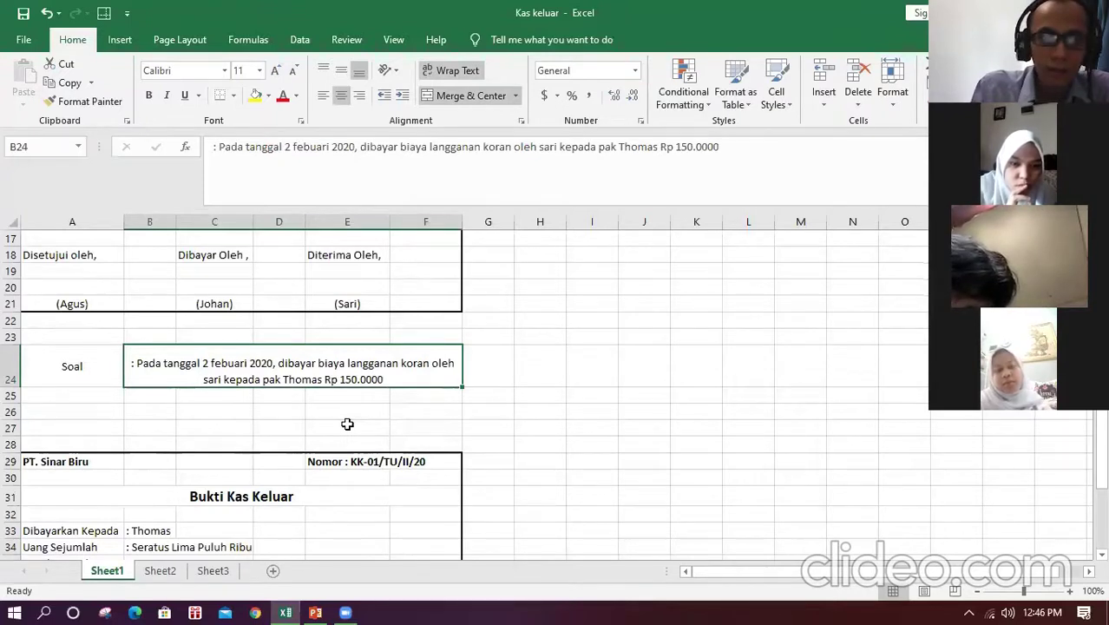
# Examine the Bukti Kas Keluar voucher below the question and its voucher number in E29.
pyautogui.press('Down')
pyautogui.press('Down')
pyautogui.press('Down')
pyautogui.press('Down')
pyautogui.press('Down')
pyautogui.press('Down')
pyautogui.press('Down')
pyautogui.press('Down')
pyautogui.press('Down')
pyautogui.press('Down')
pyautogui.press('Down')
pyautogui.press('Down')
pyautogui.press('Down')
pyautogui.press('Down')
pyautogui.press('Down')
pyautogui.press('Down')
pyautogui.press('Down')
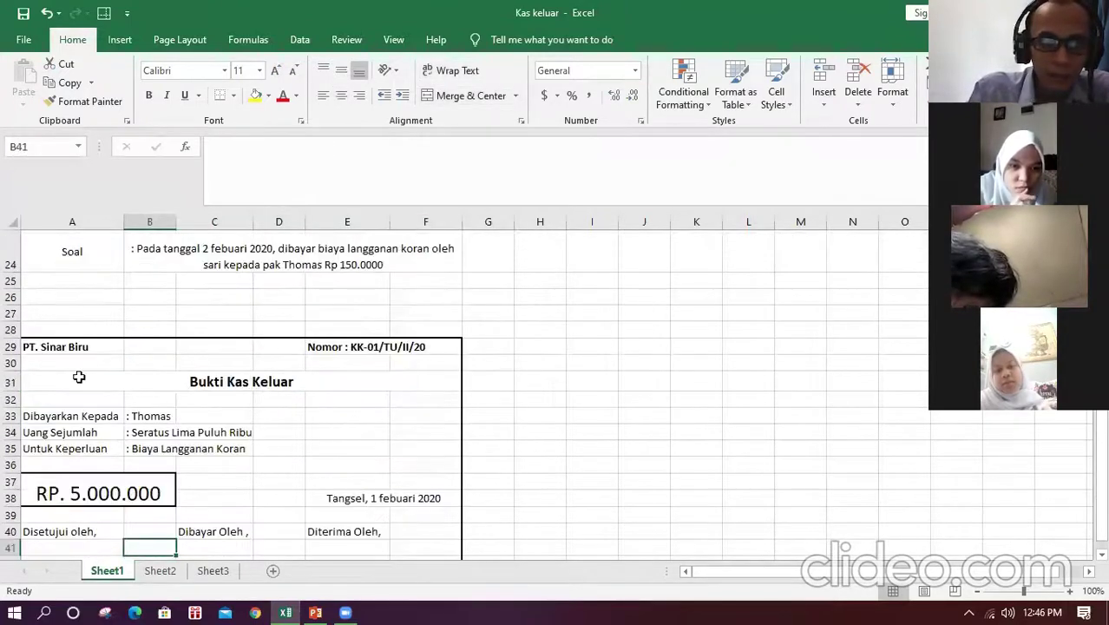
pyautogui.click(354, 347)
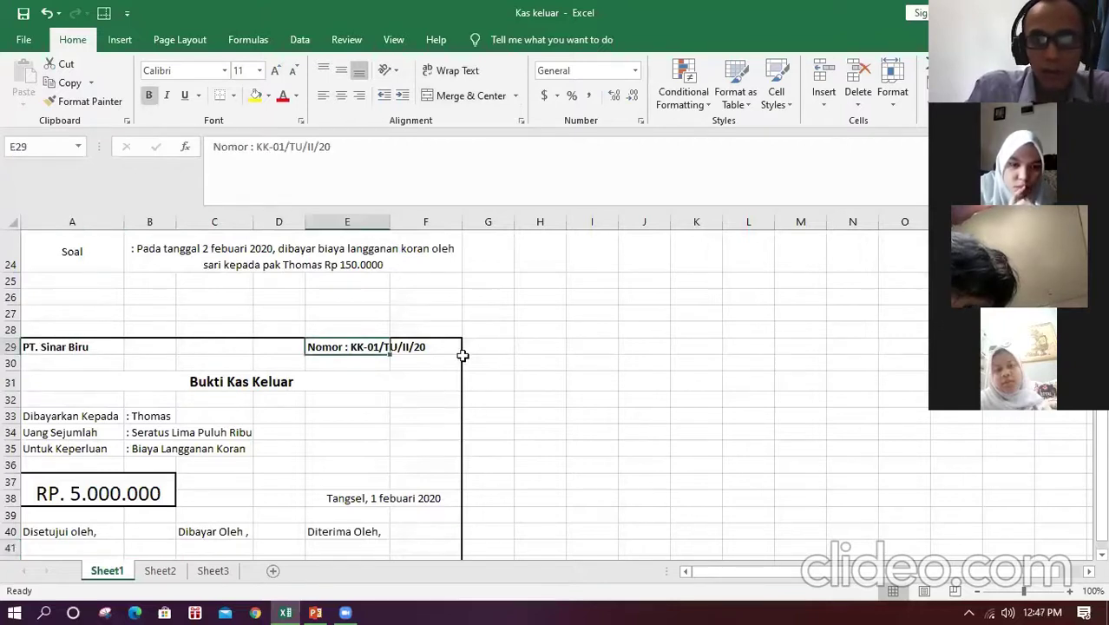
# Examine the end of the voucher number in row 29 and the Dibayarkan Kepada label in A33 of the Bukti Kas Keluar voucher.
pyautogui.click(397, 356)
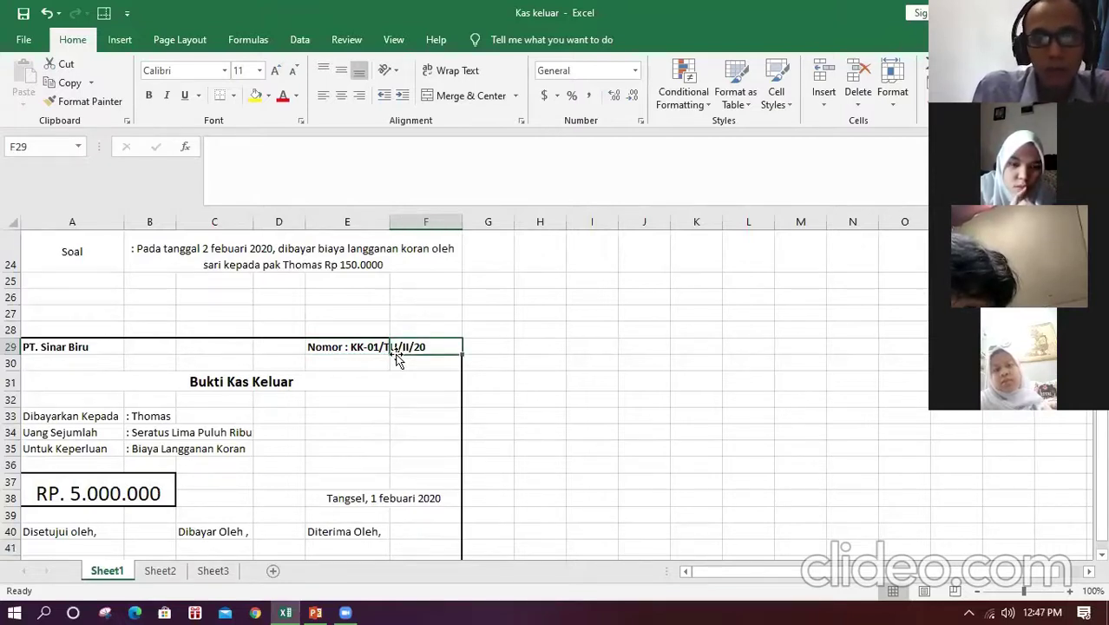
pyautogui.click(396, 357)
pyautogui.press('Down')
pyautogui.press('Down')
pyautogui.press('Down')
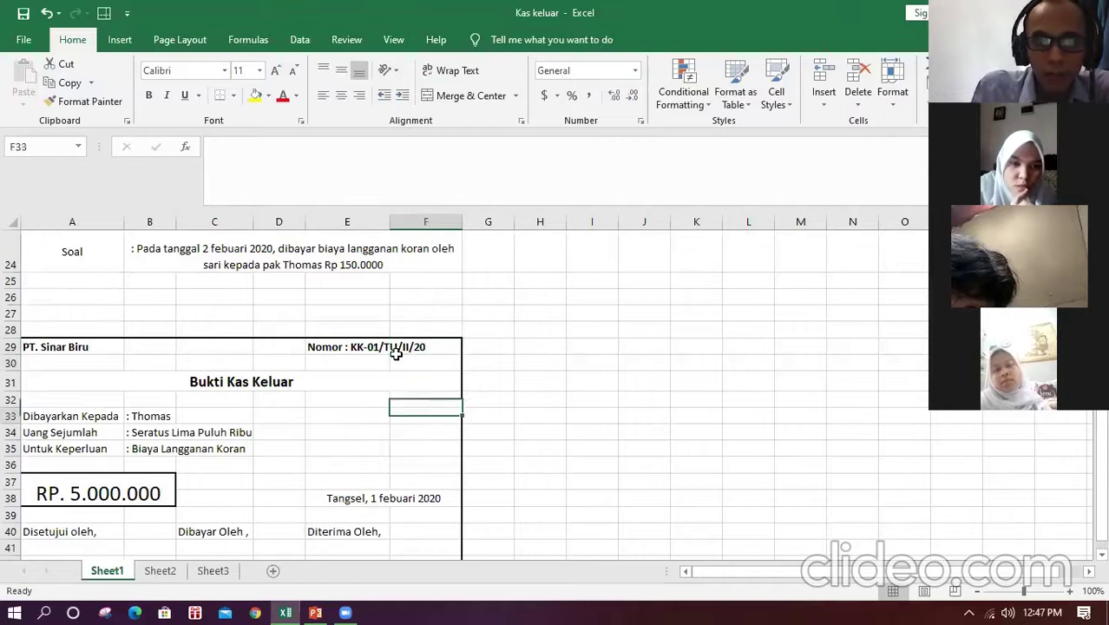
pyautogui.press('Home')
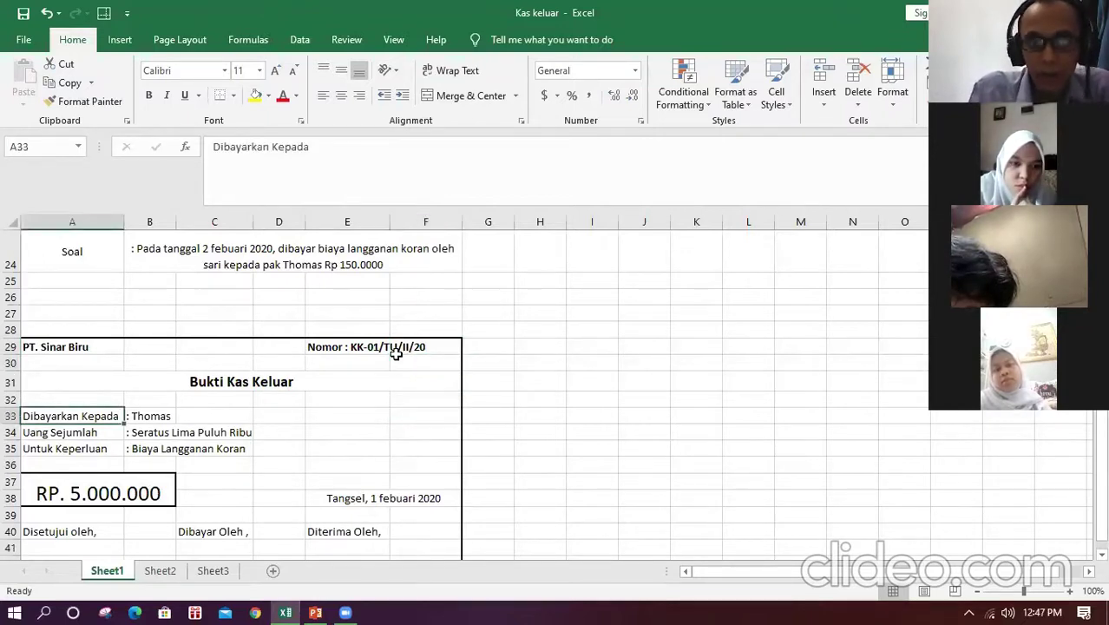
# Return to the Bukti Kas Masuk voucher and examine its title in A9 and its field labels down to Uang Sejumlah in A12.
pyautogui.press('Up')
pyautogui.press('Up')
pyautogui.press('Up')
pyautogui.press('Up')
pyautogui.press('Up')
pyautogui.press('Up')
pyautogui.press('Up')
pyautogui.press('Up')
pyautogui.press('Up')
pyautogui.press('Up')
pyautogui.press('Up')
pyautogui.press('Up')
pyautogui.press('Up')
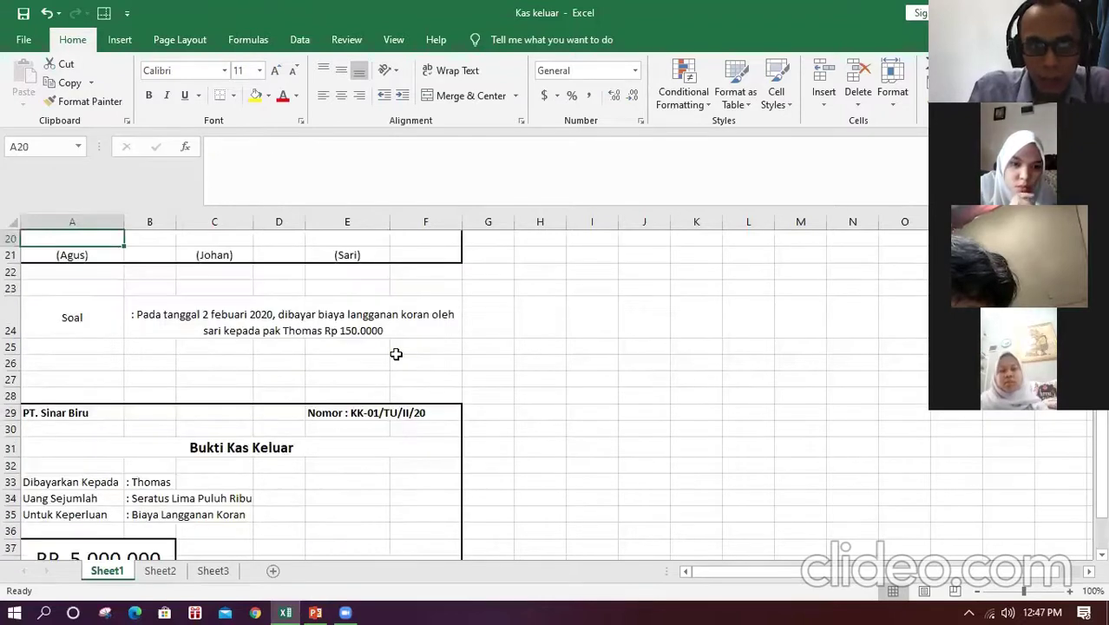
pyautogui.press('Up')
pyautogui.press('Up')
pyautogui.press('Up')
pyautogui.press('Up')
pyautogui.press('Up')
pyautogui.press('Up')
pyautogui.press('Up')
pyautogui.press('Up')
pyautogui.press('Up')
pyautogui.press('Up')
pyautogui.press('Up')
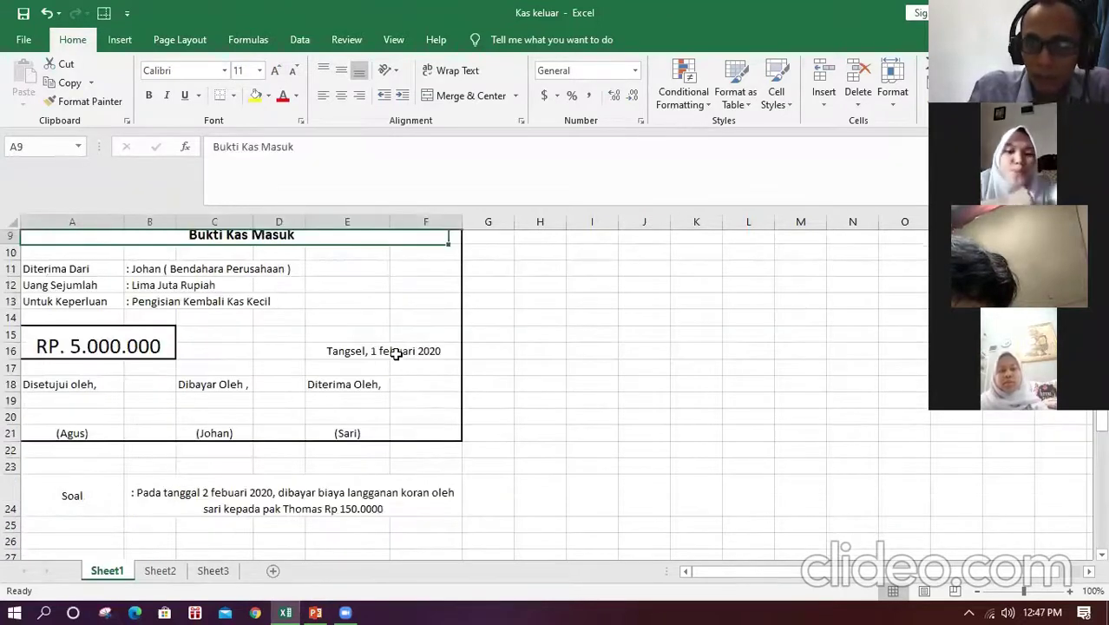
pyautogui.press('Down')
pyautogui.press('Down')
pyautogui.press('Down')
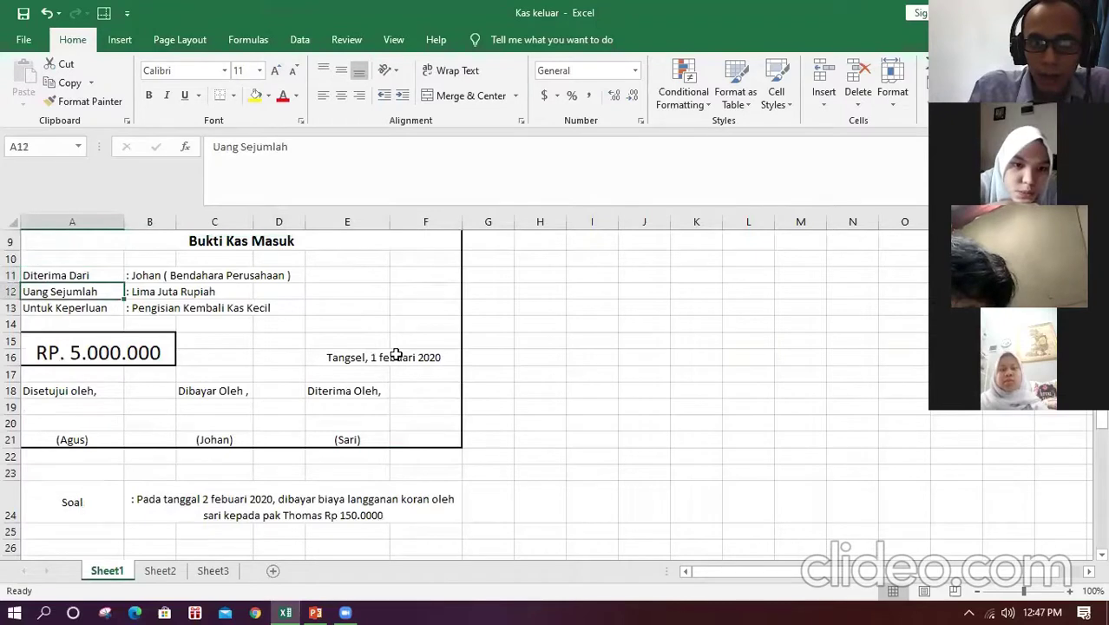
# Go back down to the Bukti Kas Keluar voucher and compare its Dibayarkan Kepada label in A33 and title in A31.
pyautogui.press('Down')
pyautogui.press('Down')
pyautogui.press('Down')
pyautogui.press('Down')
pyautogui.press('Down')
pyautogui.press('Down')
pyautogui.press('Down')
pyautogui.press('Down')
pyautogui.press('Down')
pyautogui.press('Down')
pyautogui.press('Down')
pyautogui.press('Down')
pyautogui.press('Down')
pyautogui.press('Down')
pyautogui.press('Down')
pyautogui.press('Down')
pyautogui.press('Down')
pyautogui.press('Down')
pyautogui.press('Down')
pyautogui.press('Down')
pyautogui.press('Up')
pyautogui.press('Up')
pyautogui.press('Up')
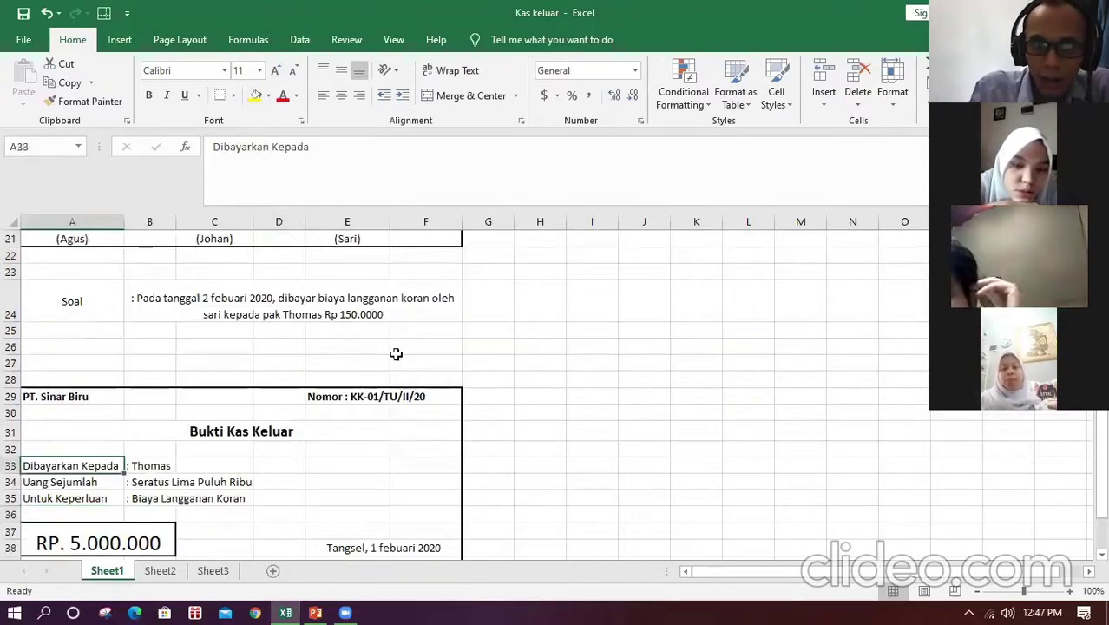
pyautogui.press('Up')
pyautogui.press('Up')
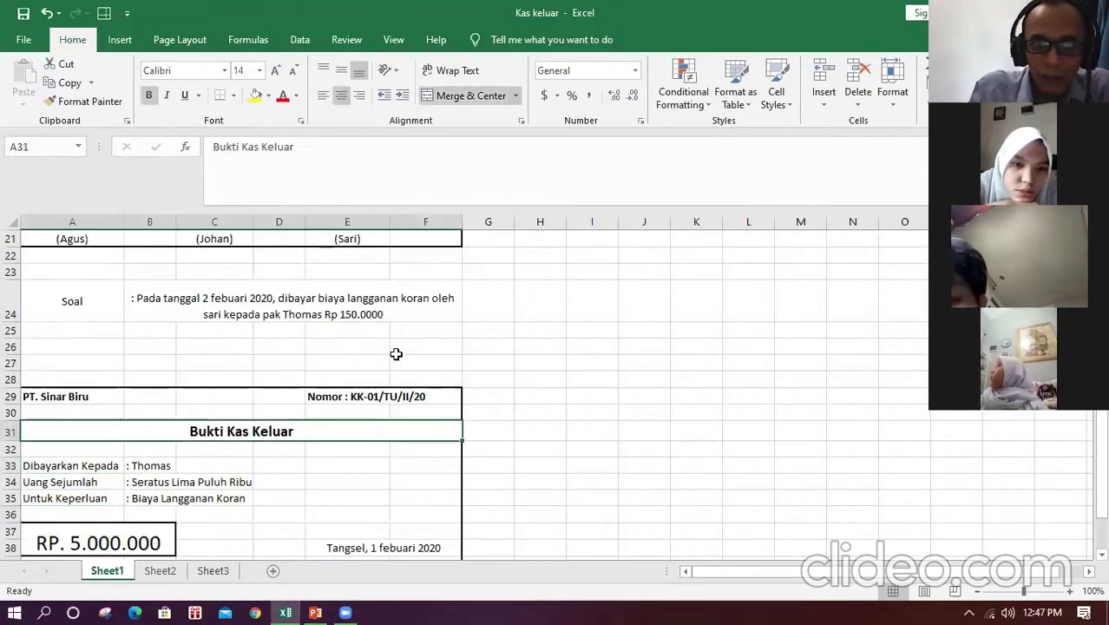
# Reread the newspaper subscription question in row 24 above the Bukti Kas Keluar voucher.
pyautogui.press('Up')
pyautogui.press('Up')
pyautogui.press('Up')
pyautogui.press('Up')
pyautogui.press('Up')
pyautogui.press('Up')
pyautogui.press('Right')
pyautogui.press('Right')
pyautogui.press('Right')
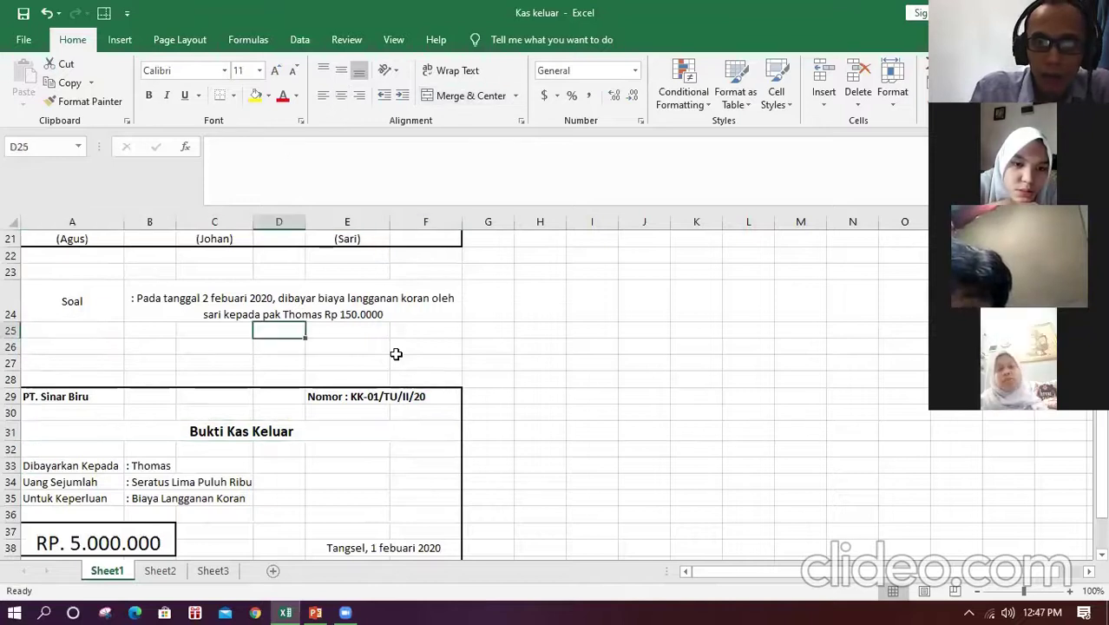
pyautogui.press('Down')
pyautogui.press('Down')
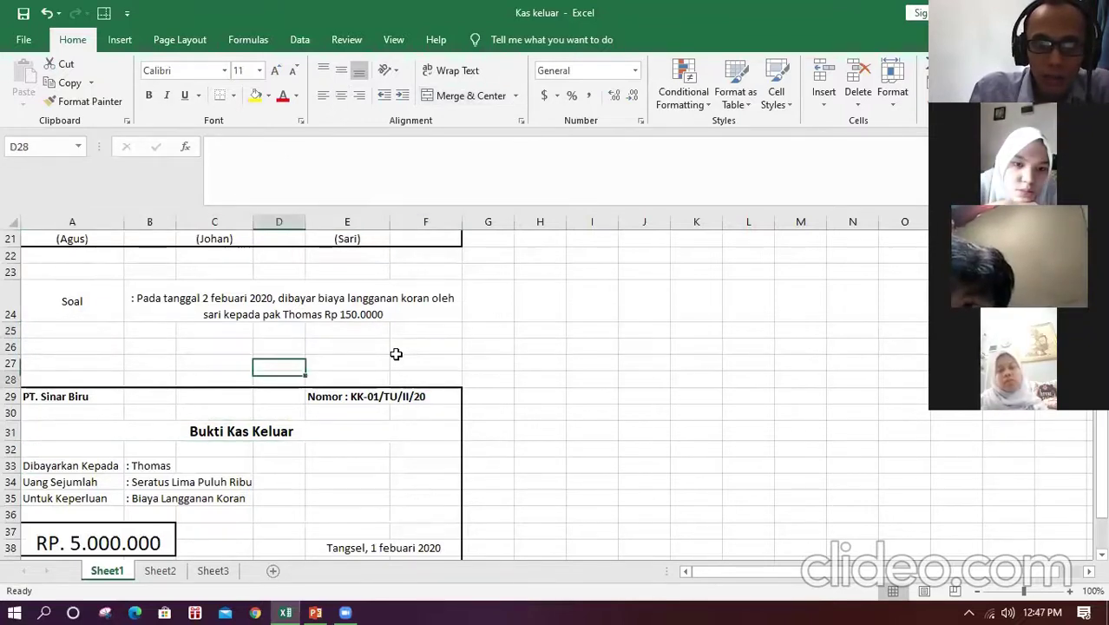
# Examine the Dibayarkan Kepada, Uang Sejumlah and Untuk Keperluan entries in rows 33 to 35 of the Bukti Kas Keluar voucher.
pyautogui.press('Down')
pyautogui.press('Down')
pyautogui.press('Down')
pyautogui.press('Down')
pyautogui.press('Down')
pyautogui.press('Down')
pyautogui.press('Left')
pyautogui.press('Down')
pyautogui.press('Left')
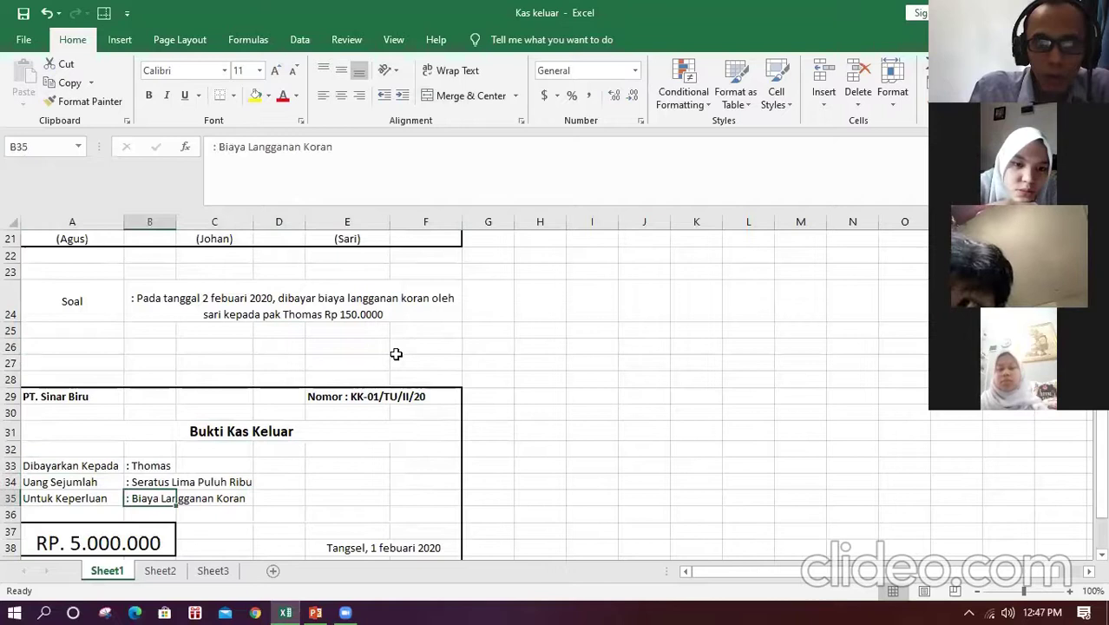
# Change the amount in merged cell A37 of the Bukti Kas Keluar voucher to RP. 120.000.
pyautogui.press('Left')
pyautogui.press('Down')
pyautogui.press('Right')
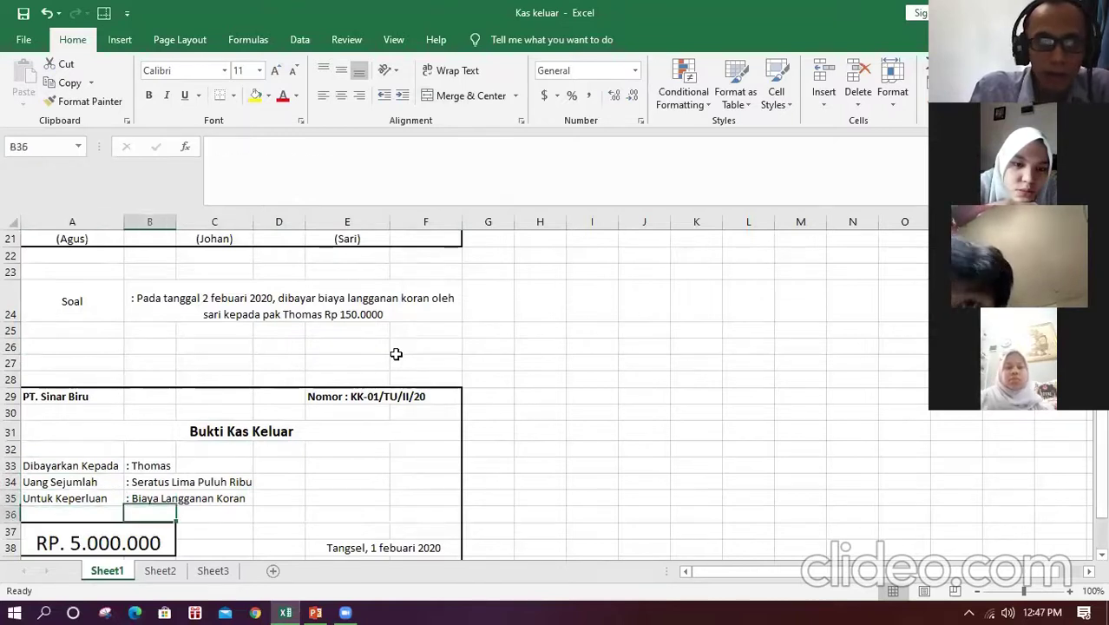
pyautogui.press('Down')
pyautogui.press('Down')
pyautogui.press('Down')
pyautogui.press('Up')
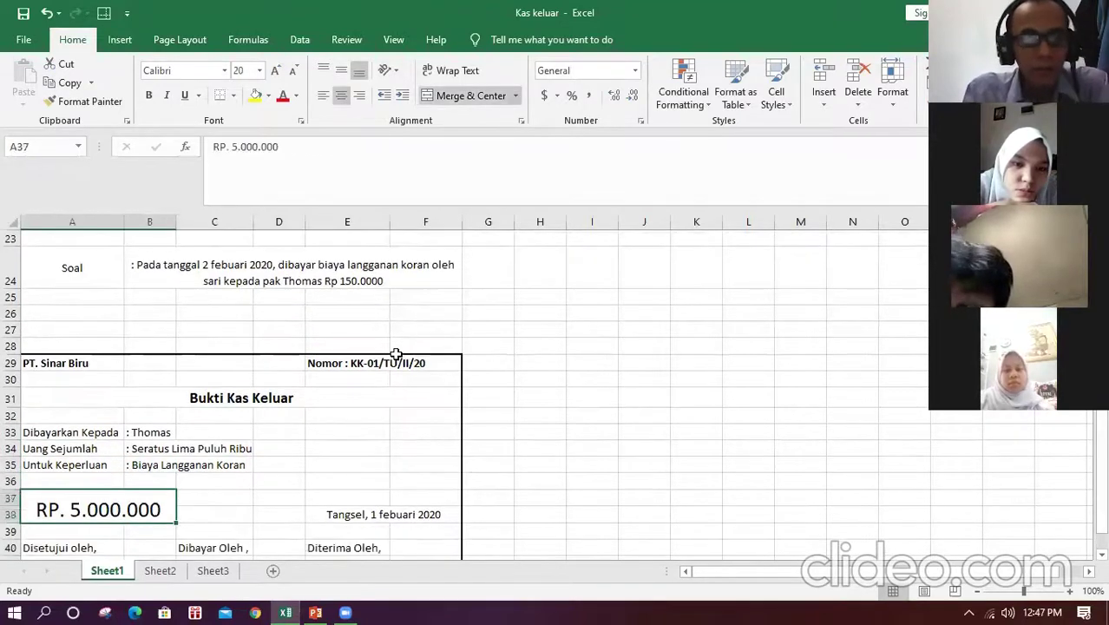
pyautogui.press('F2')
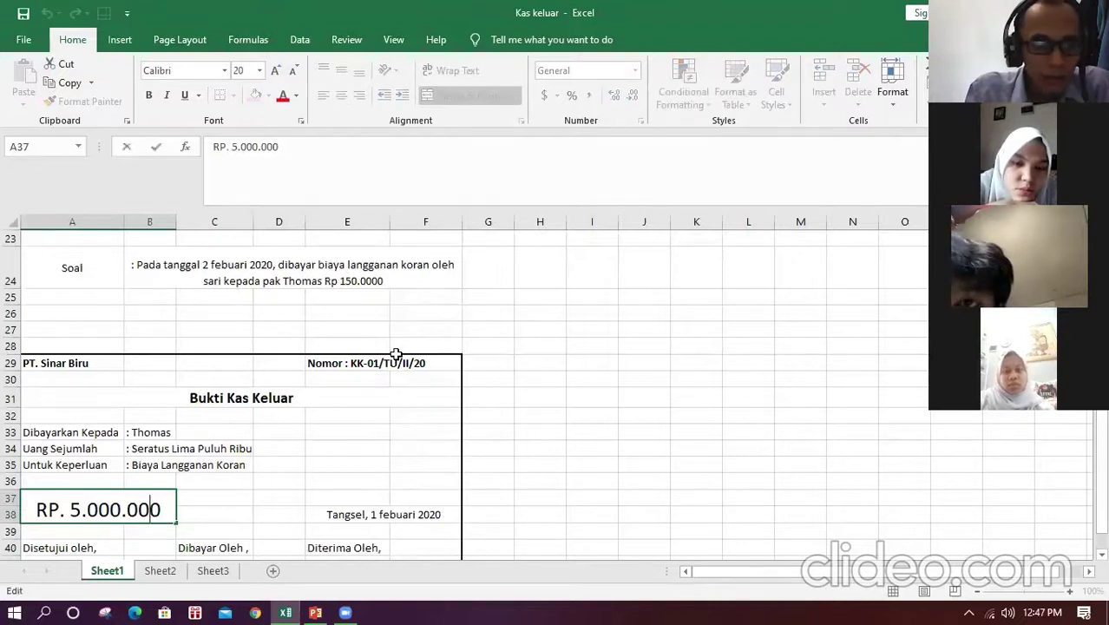
pyautogui.press('Left')
pyautogui.press('Left')
pyautogui.press('Left')
pyautogui.press('Left')
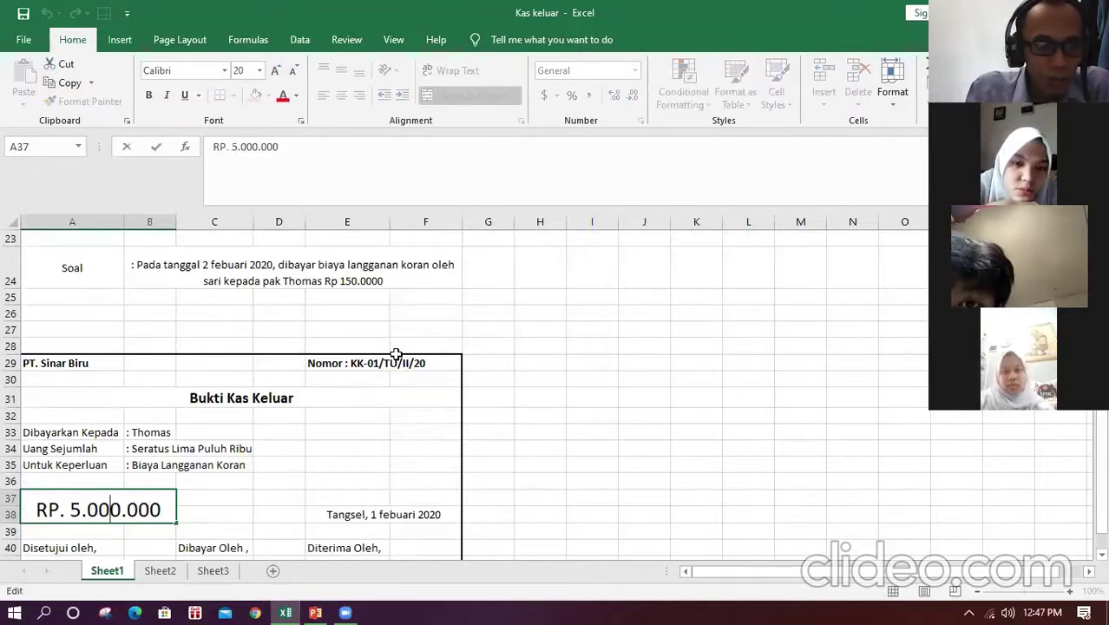
pyautogui.press('BackSpace')
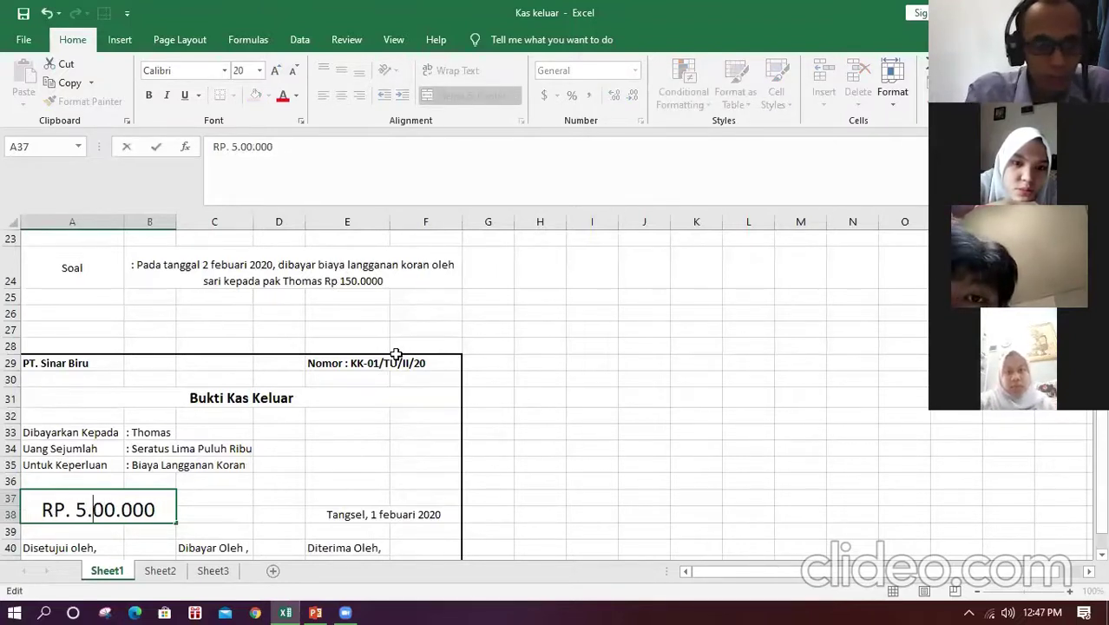
pyautogui.press('BackSpace')
pyautogui.press('BackSpace')
pyautogui.write('12')
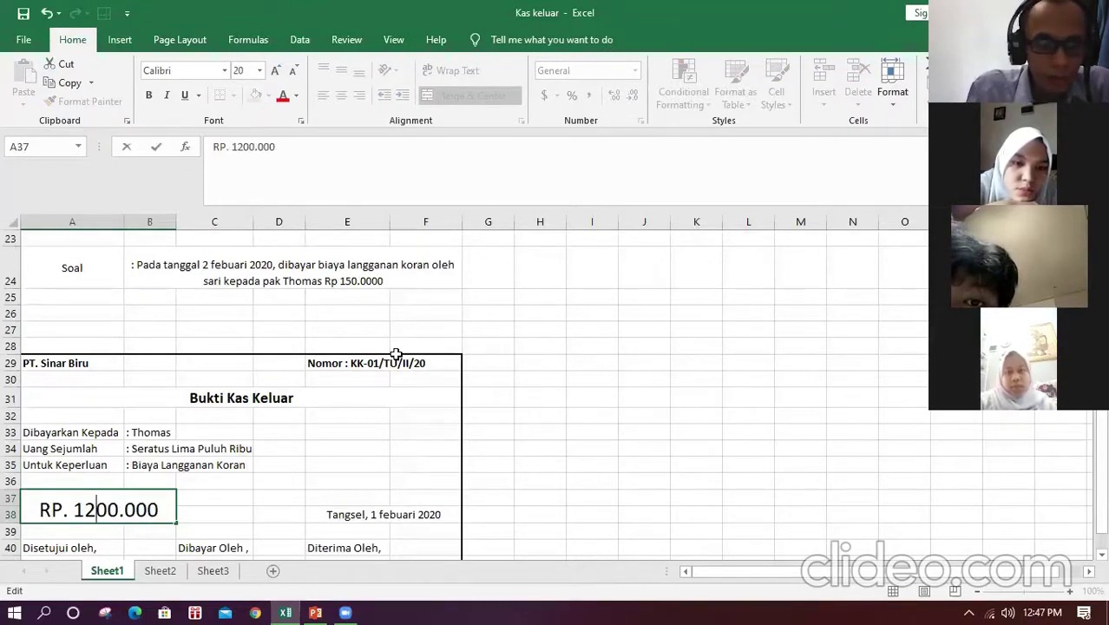
pyautogui.press('Delete')
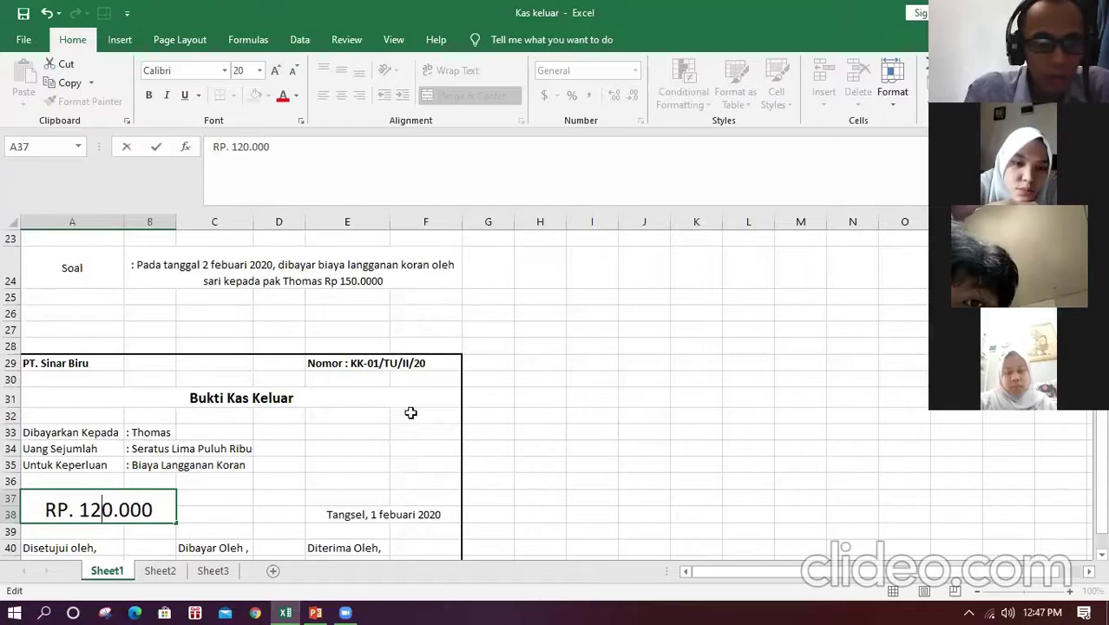
pyautogui.click(414, 505)
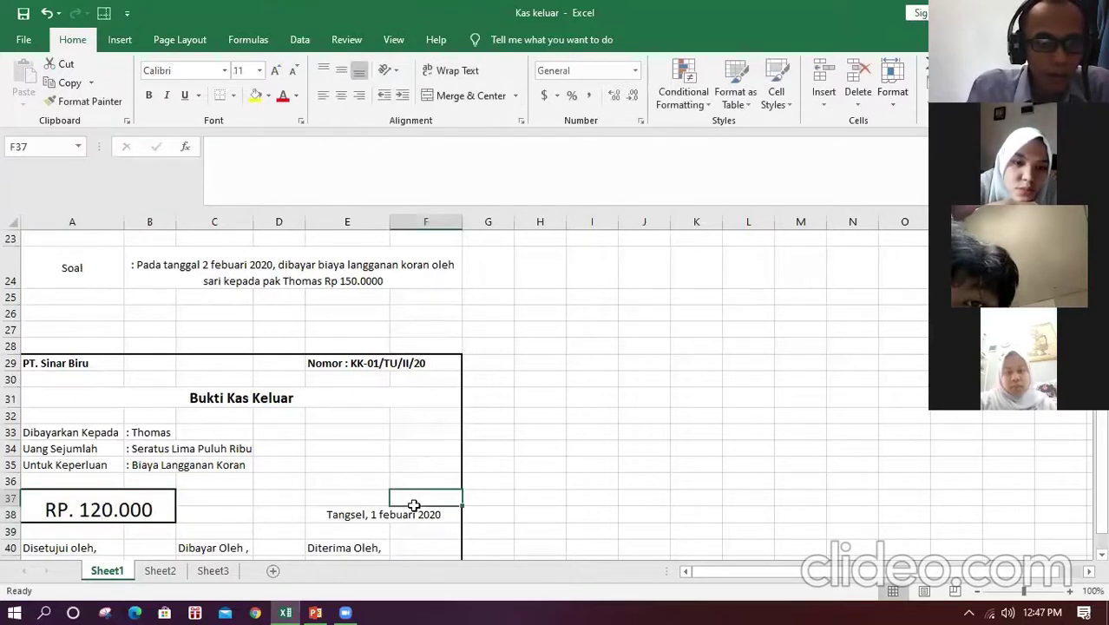
# Examine the Disetujui oleh, Dibayar Oleh and Diterima Oleh signature names in row 43 of the Bukti Kas Keluar voucher.
pyautogui.press('Down')
pyautogui.press('Down')
pyautogui.press('Down')
pyautogui.press('Down')
pyautogui.press('Down')
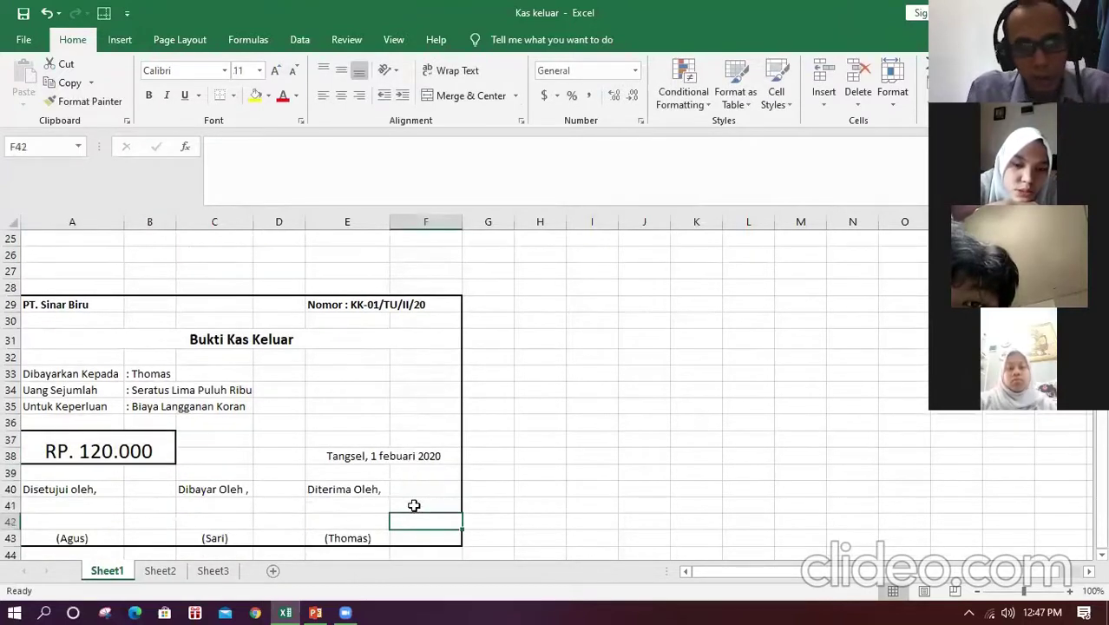
pyautogui.press('Left')
pyautogui.press('Down')
pyautogui.press('Home')
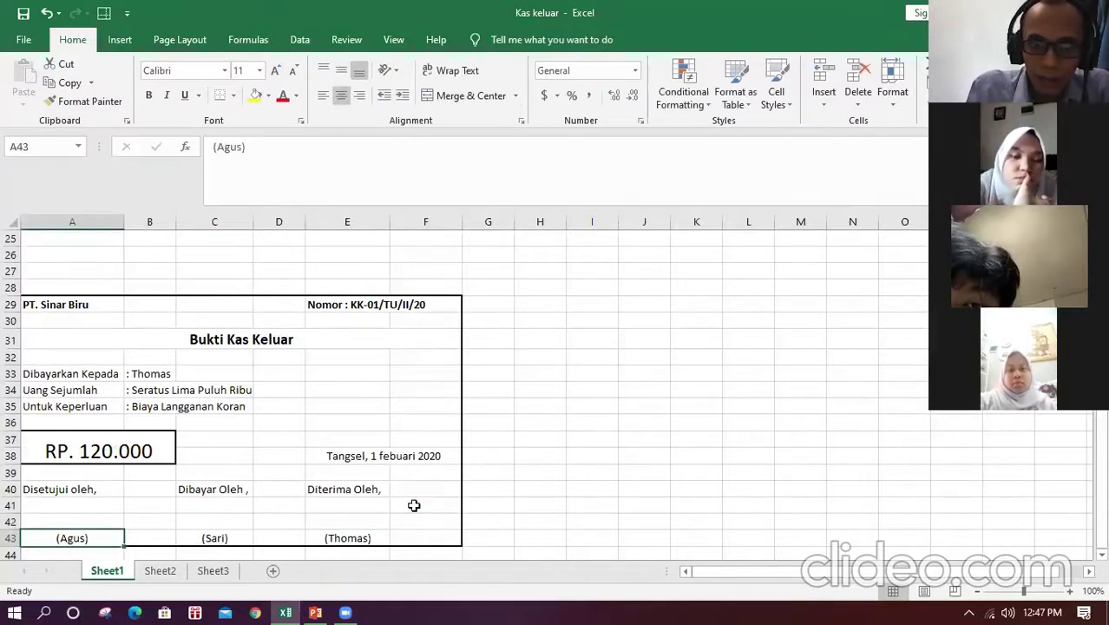
pyautogui.press('Right')
pyautogui.press('Right')
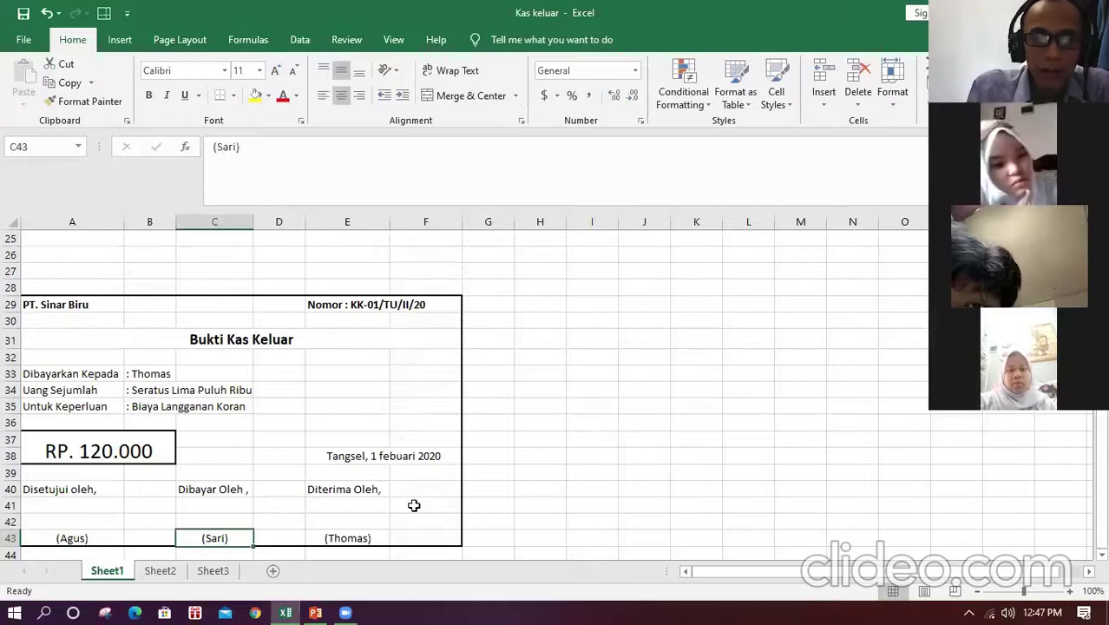
pyautogui.scroll(-1, 414, 505)
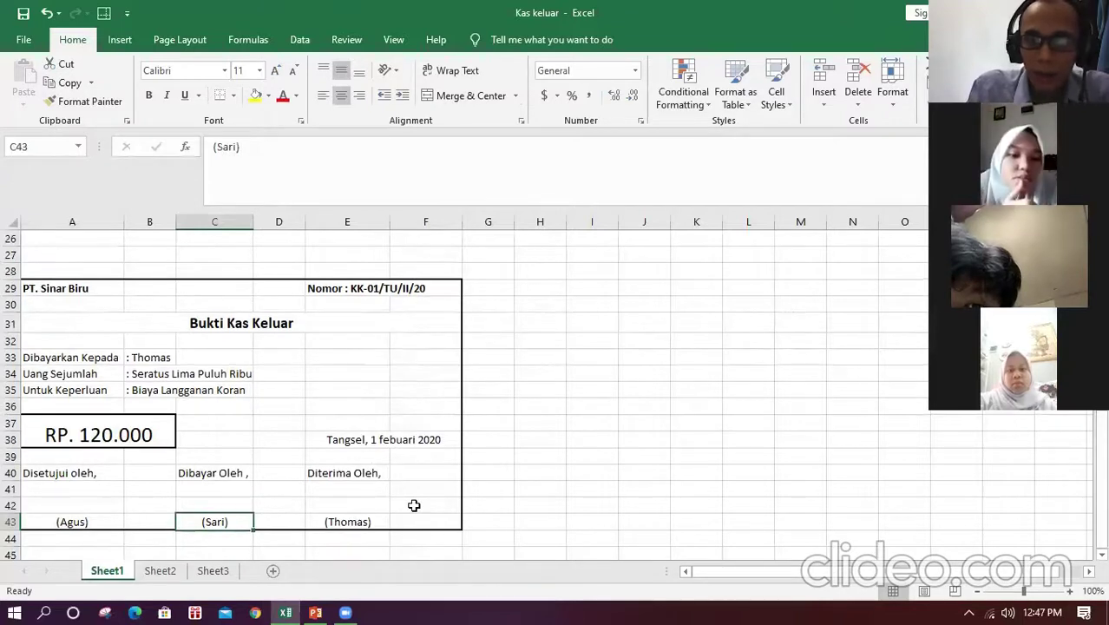
pyautogui.press('Right')
pyautogui.press('Right')
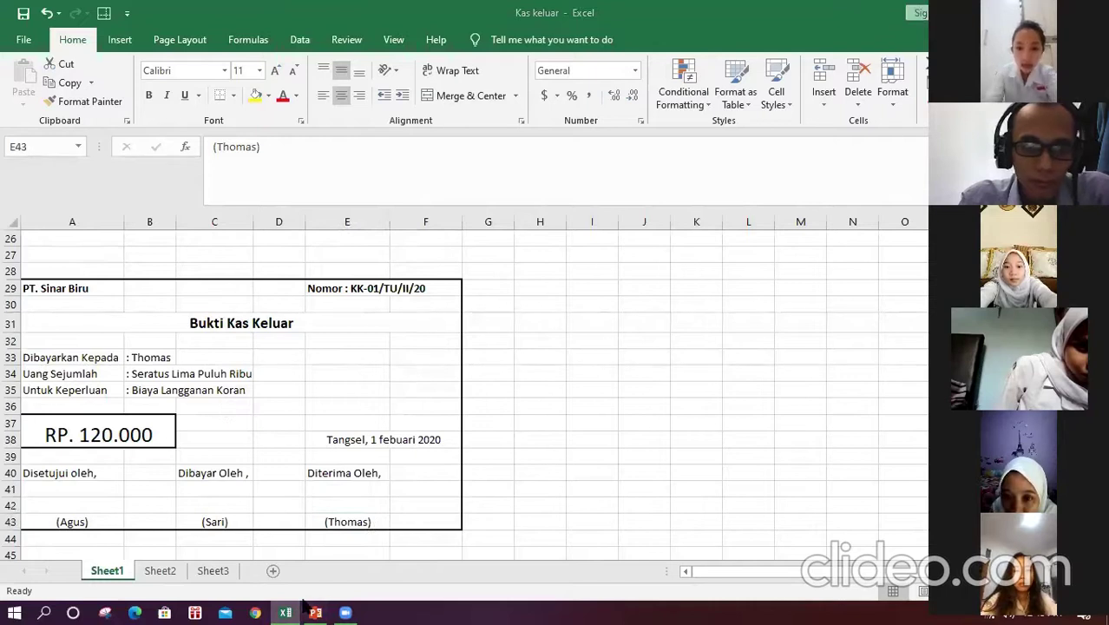
# Switch to the PowerPoint presentation Formulir Pengajuan Dana Kas Kecil and run its slide show from the beginning, advancing past the title slide.
pyautogui.click(315, 613)
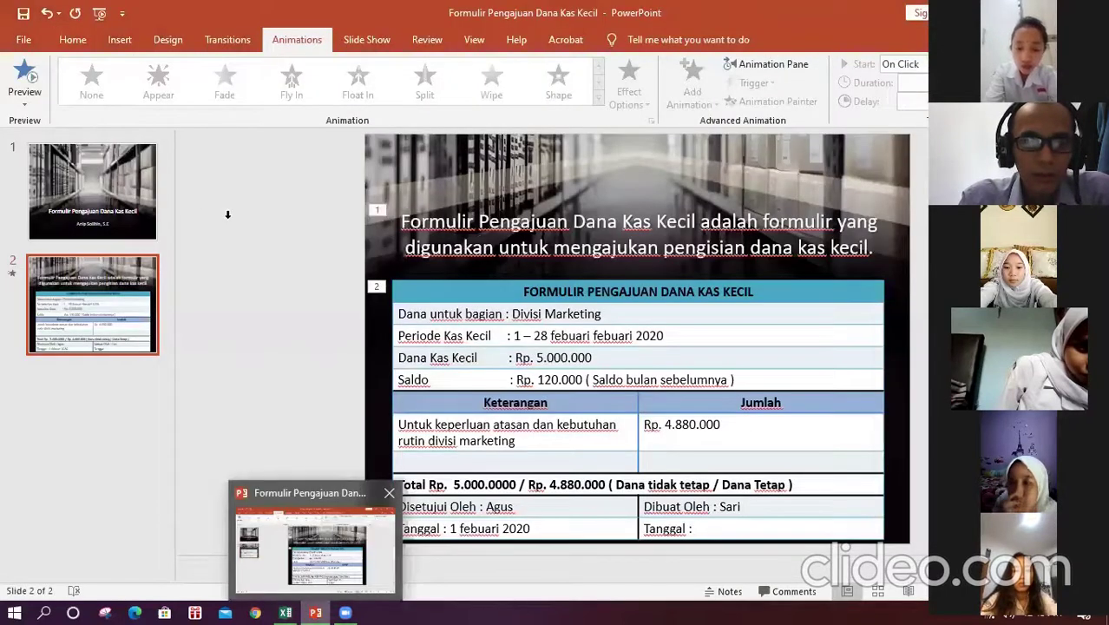
pyautogui.hotkey('alt', 'Tab')
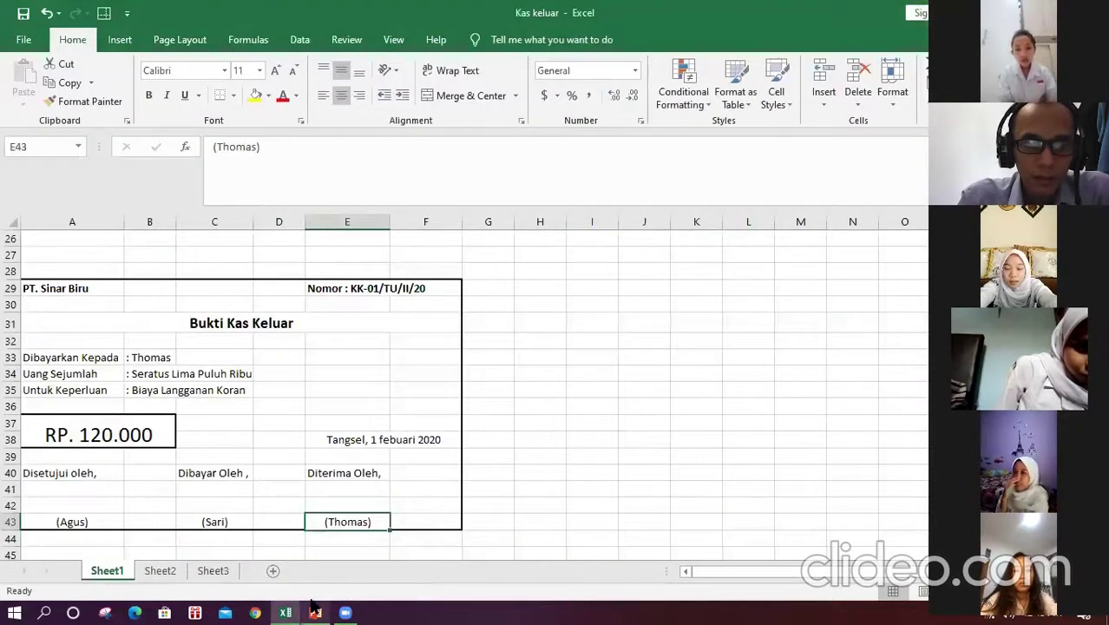
pyautogui.click(315, 611)
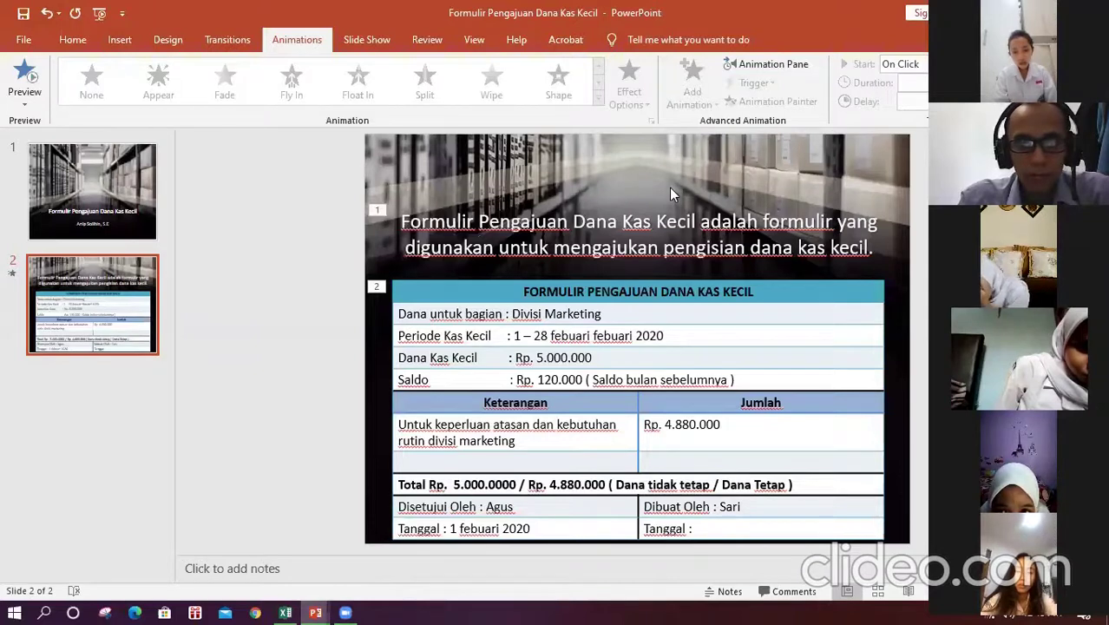
pyautogui.press('F5')
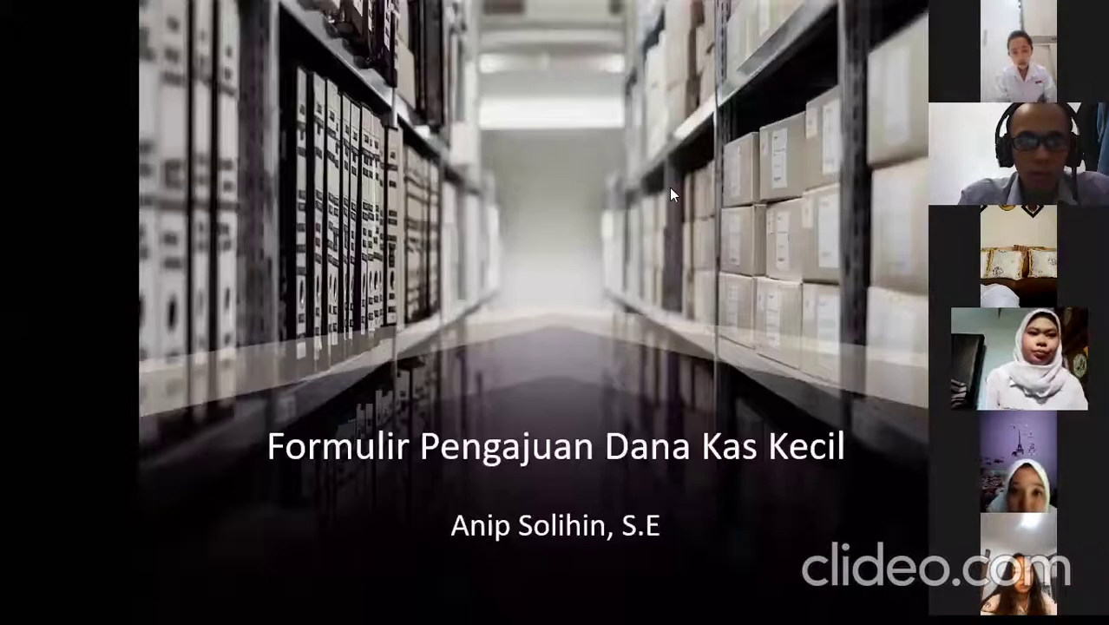
pyautogui.click(502, 175)
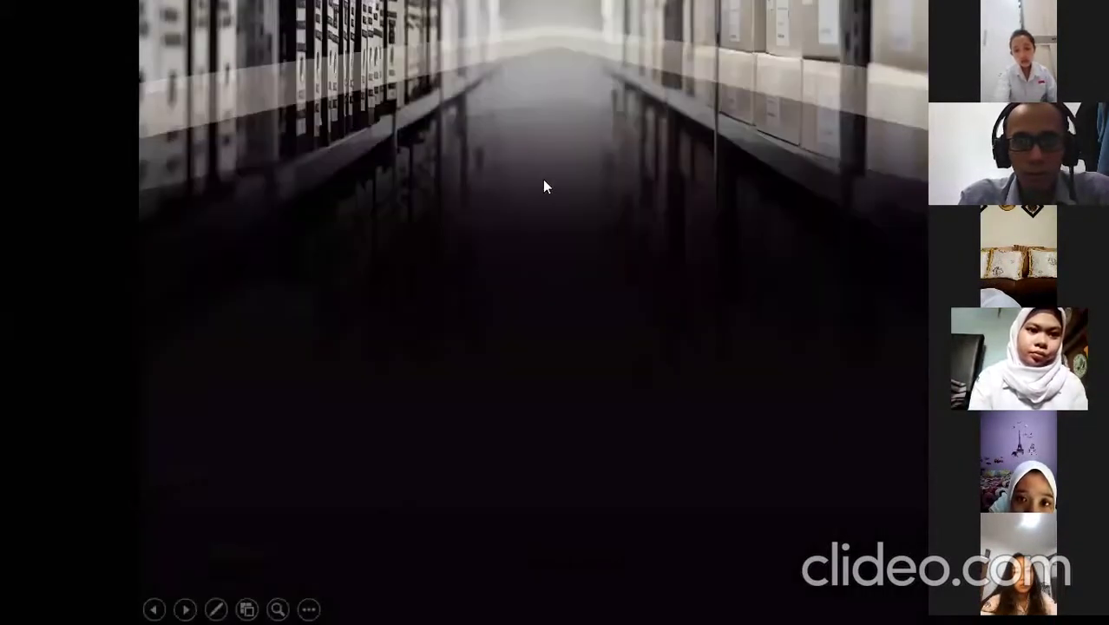